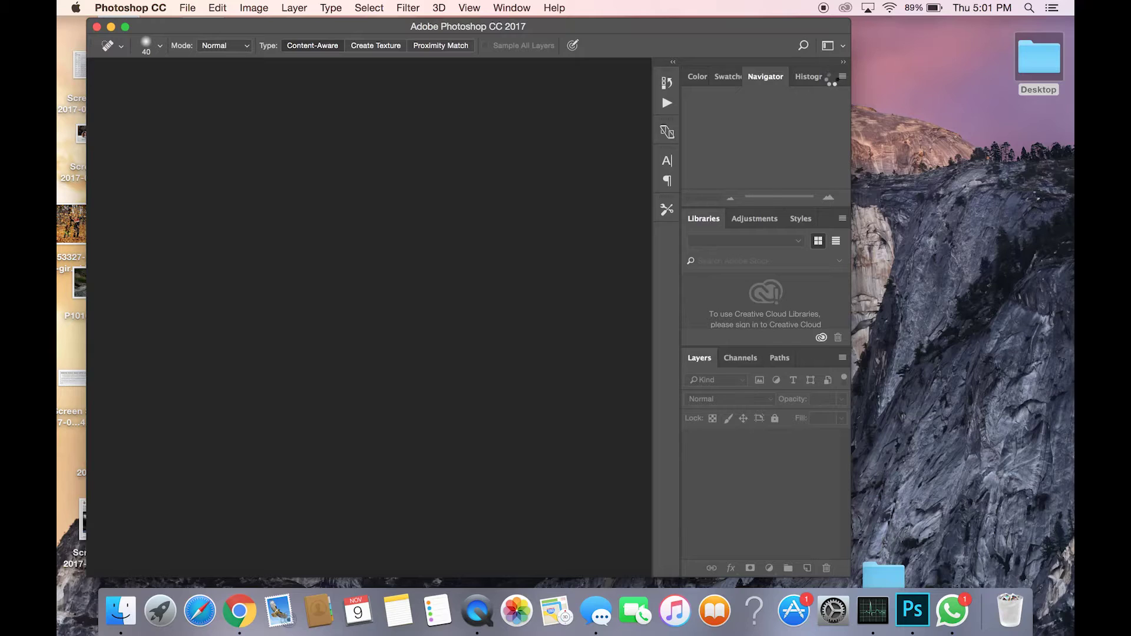
Step: Widen the Photoshop window so the IMG_0282.CR2 portrait fits comfortably
{"action": "left_click_drag", "start_coordinate": [851, 199], "coordinate": [992, 199]}
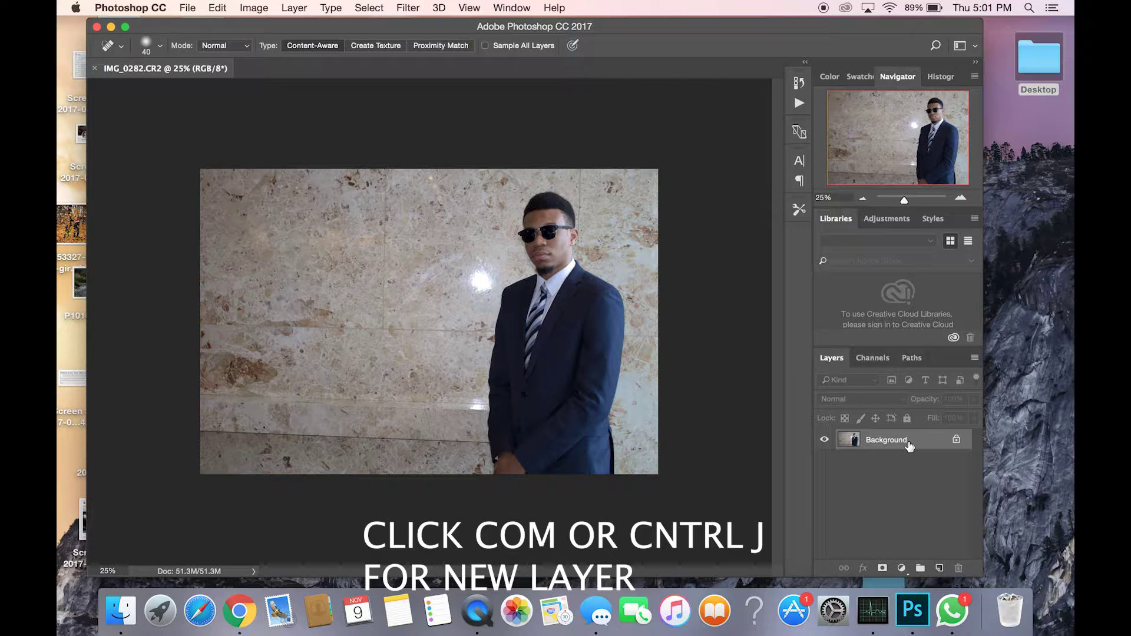
Step: Duplicate the Background onto Layer 1 and dock the restored Tools panel at the left
{"action": "key", "text": "super+j"}
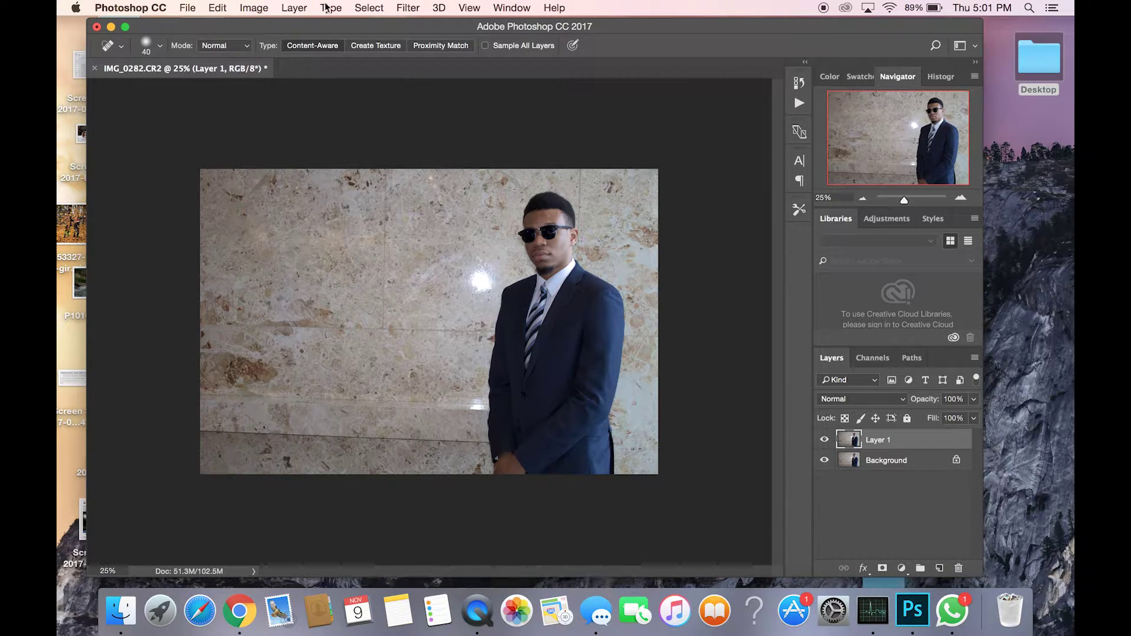
{"action": "left_click", "coordinate": [511, 8]}
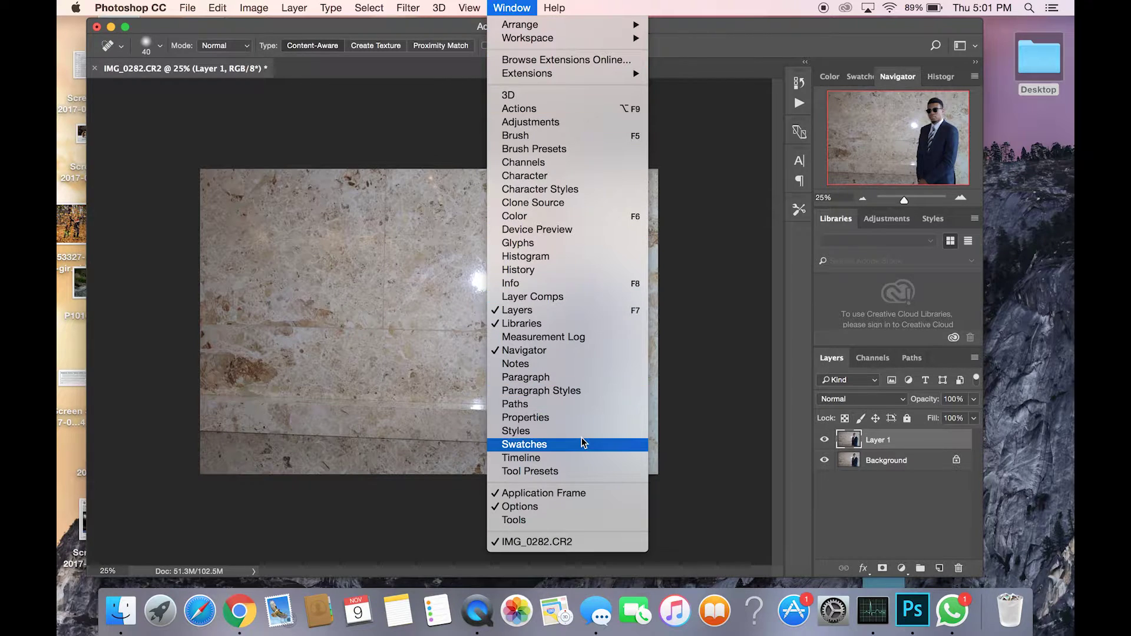
{"action": "left_click", "coordinate": [544, 521]}
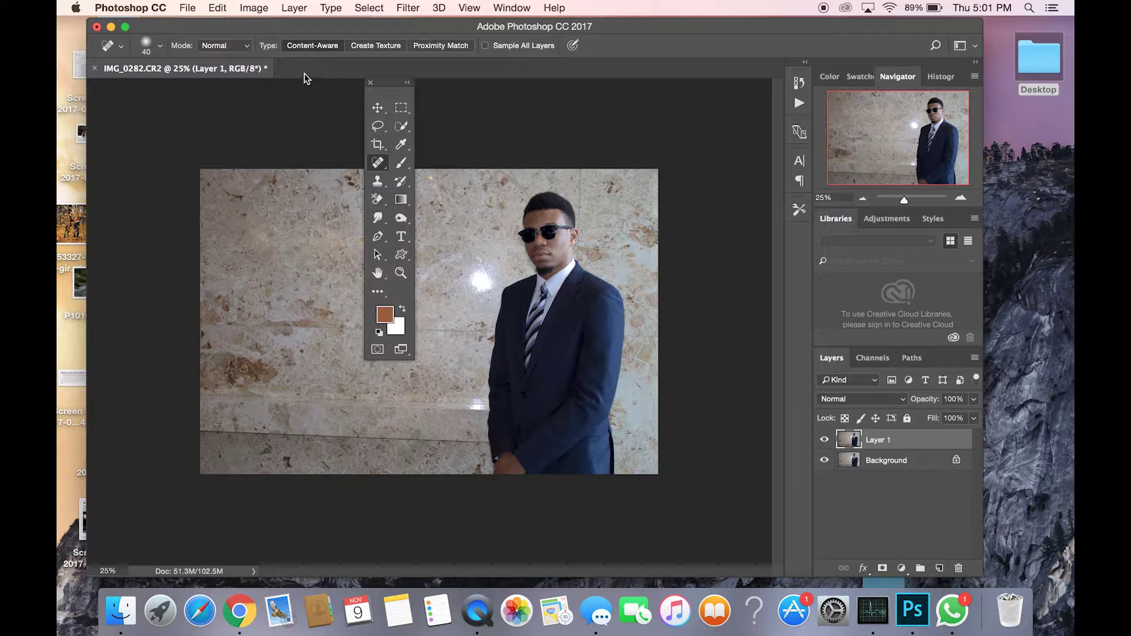
{"action": "left_click_drag", "start_coordinate": [387, 87], "coordinate": [110, 84]}
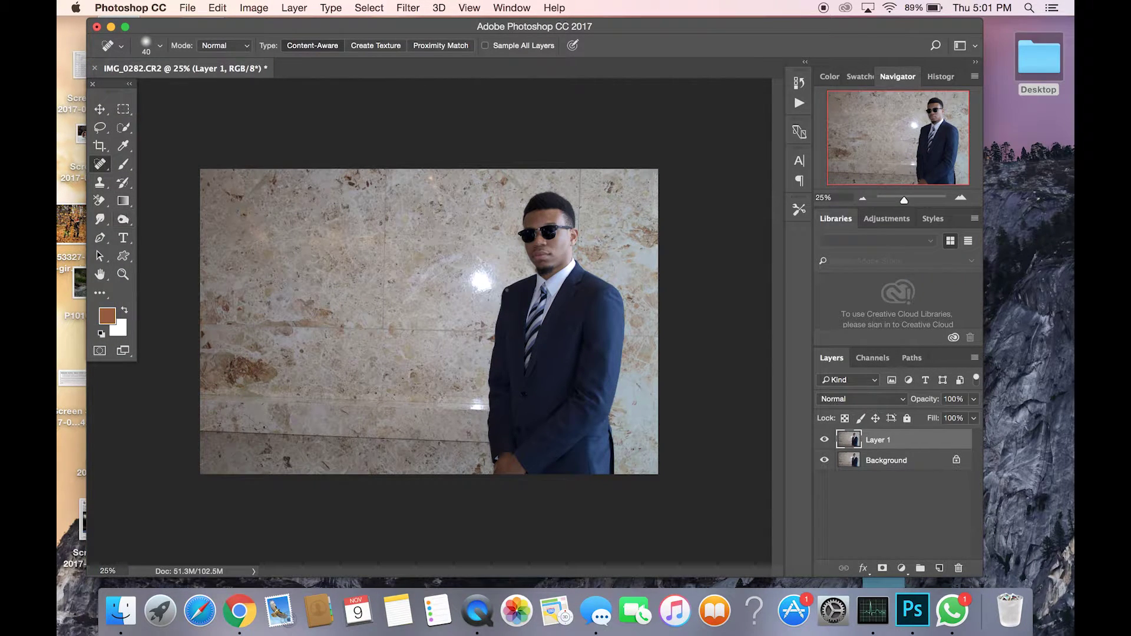
Step: Zoom to about 81%, centred on the wall glare beside the man's face
{"action": "left_click_drag", "start_coordinate": [904, 199], "coordinate": [908, 200]}
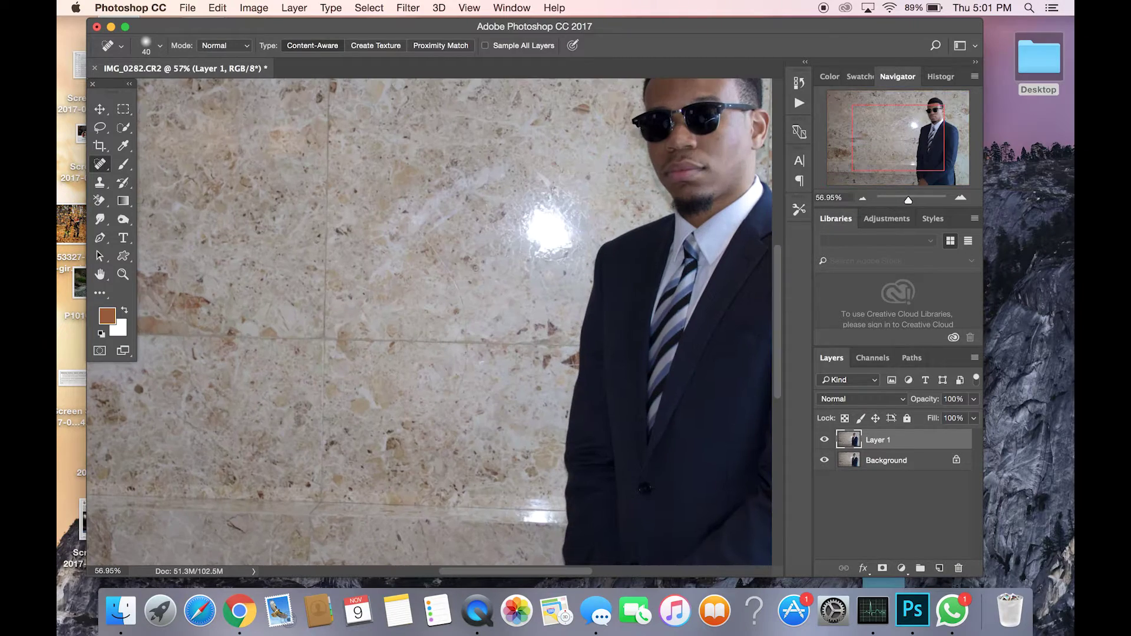
{"action": "scroll", "coordinate": [477, 266], "scroll_direction": "up", "scroll_amount": 5}
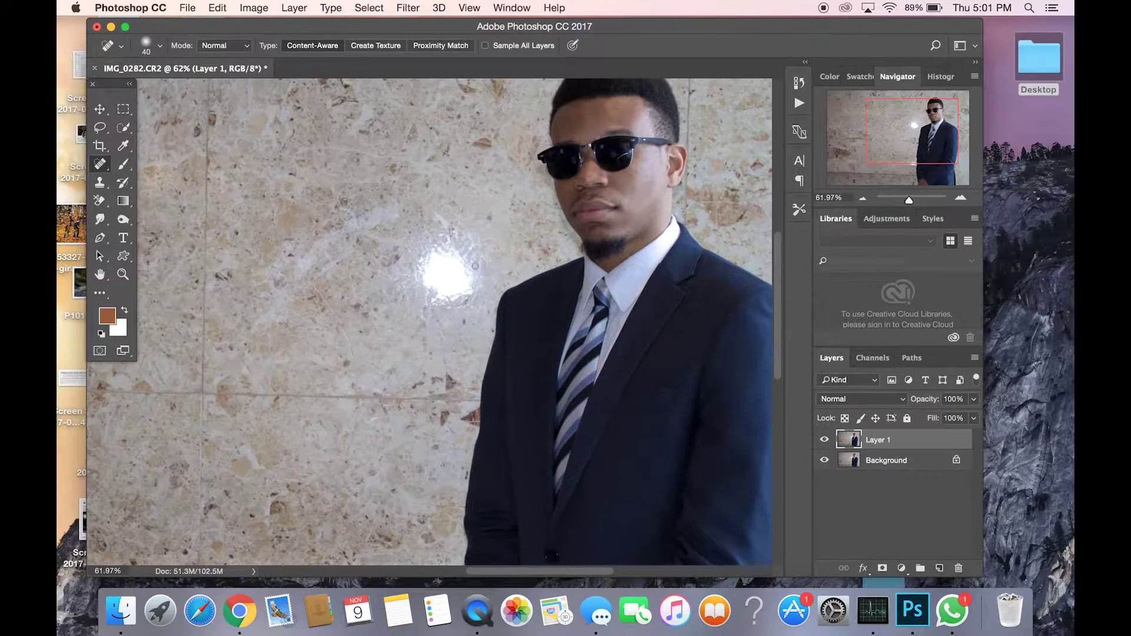
{"action": "scroll", "coordinate": [477, 266], "scroll_direction": "down", "scroll_amount": 2}
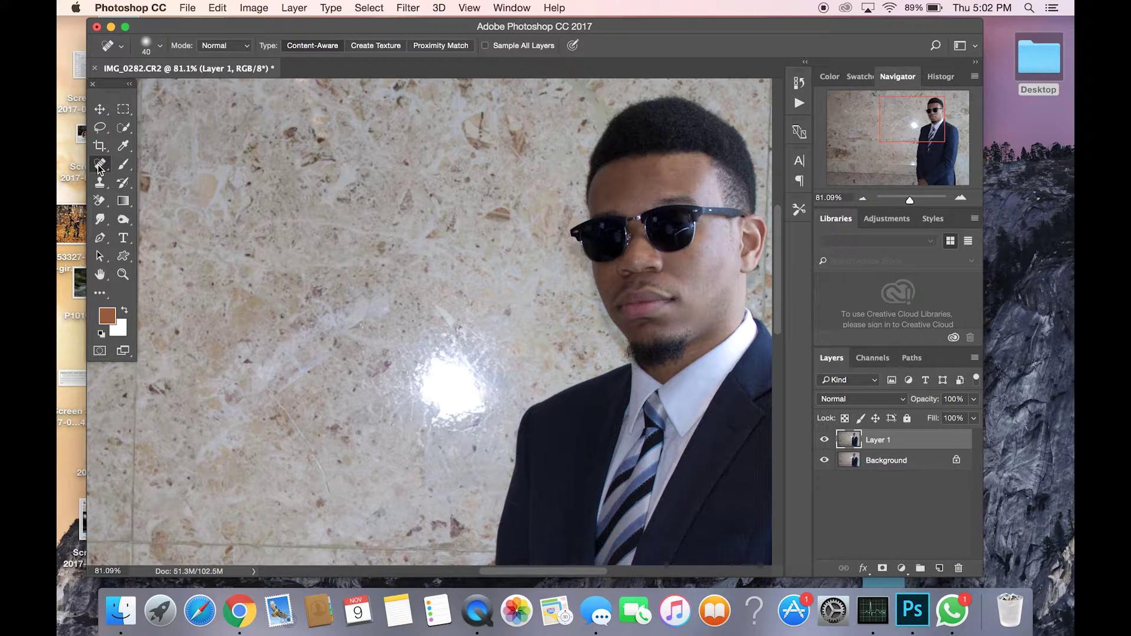
Step: Spot-heal the wall glare in a single pass with an enlarged Spot Healing Brush
{"action": "right_click", "coordinate": [99, 168]}
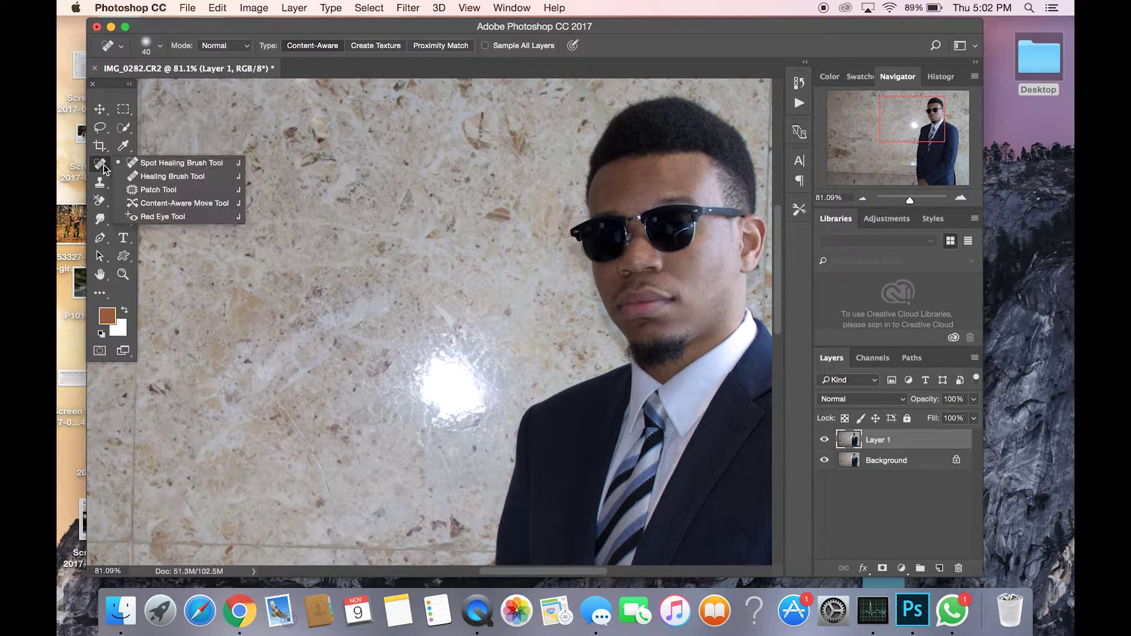
{"action": "left_click", "coordinate": [162, 165]}
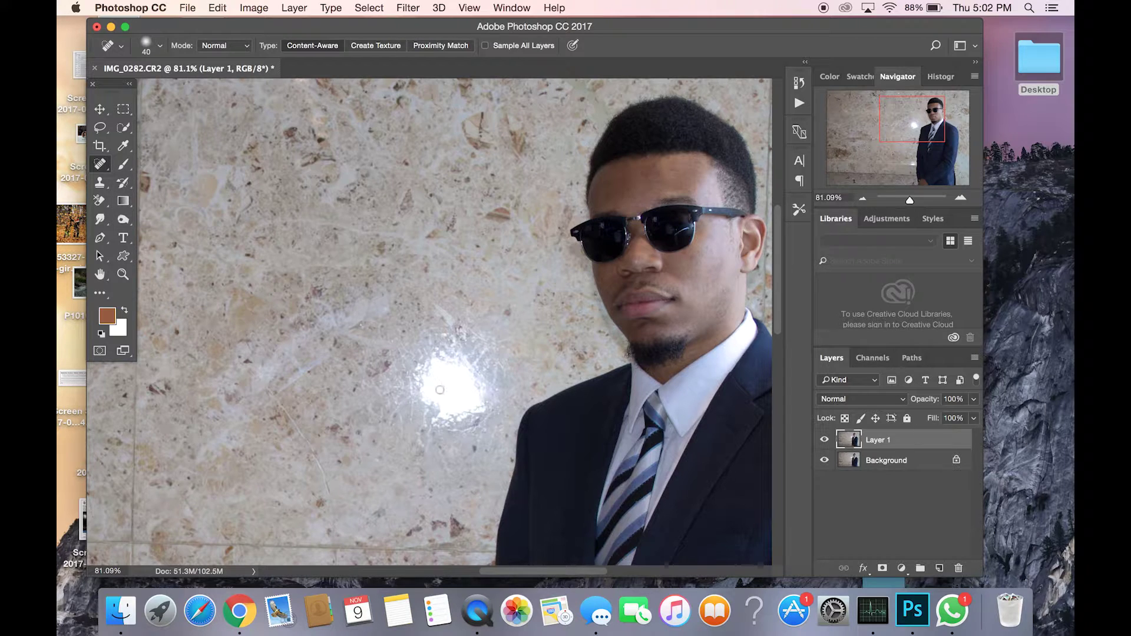
{"action": "key", "text": "bracketright"}
{"action": "key", "text": "bracketright"}
{"action": "key", "text": "bracketright"}
{"action": "key", "text": "bracketright"}
{"action": "key", "text": "bracketright"}
{"action": "key", "text": "bracketright"}
{"action": "key", "text": "bracketright"}
{"action": "key", "text": "bracketright"}
{"action": "key", "text": "bracketright"}
{"action": "key", "text": "bracketright"}
{"action": "key", "text": "bracketright"}
{"action": "key", "text": "bracketright"}
{"action": "key", "text": "bracketright"}
{"action": "key", "text": "bracketright"}
{"action": "key", "text": "bracketright"}
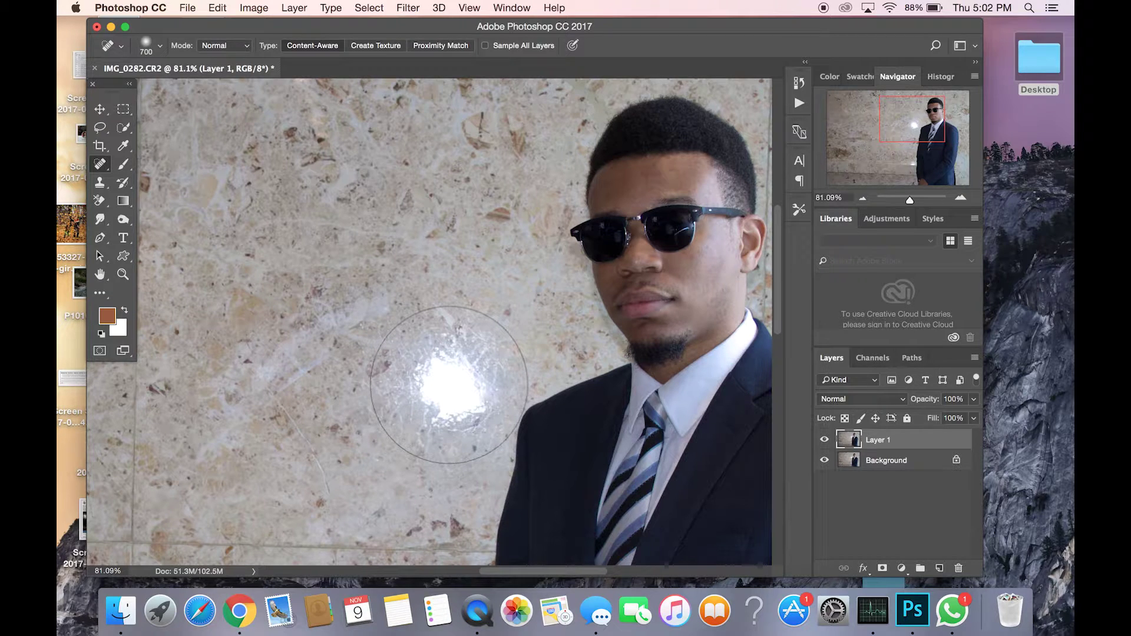
{"action": "left_click", "coordinate": [449, 385]}
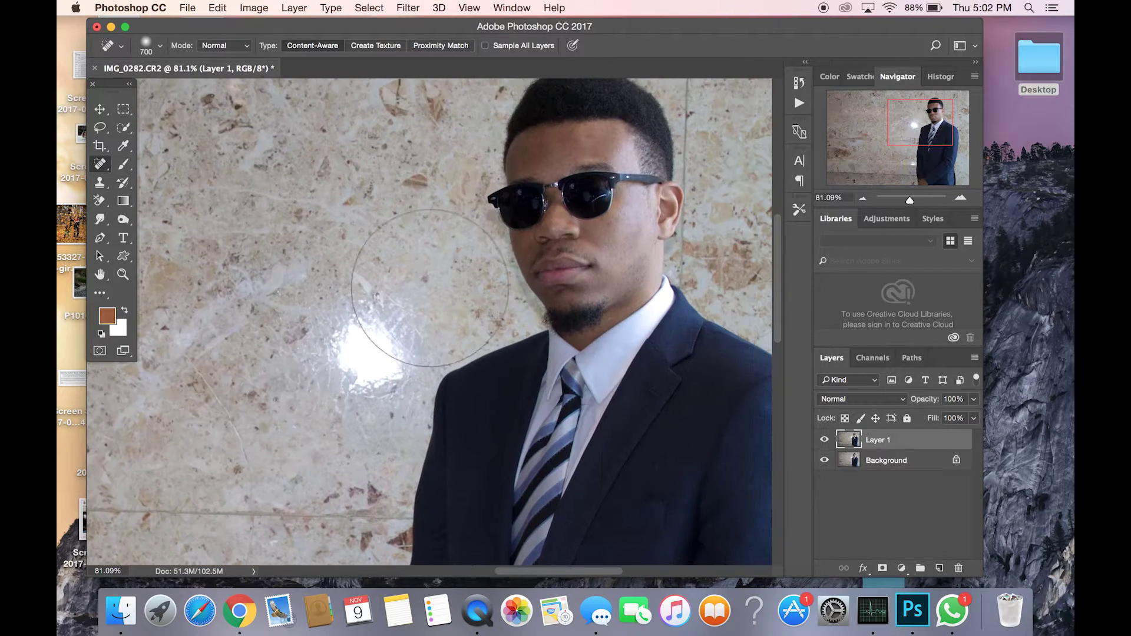
Step: Paint over the wall reflection with a 500 px Healing Brush, then switch to Clone Stamp
{"action": "right_click", "coordinate": [103, 169]}
{"action": "left_click", "coordinate": [158, 176]}
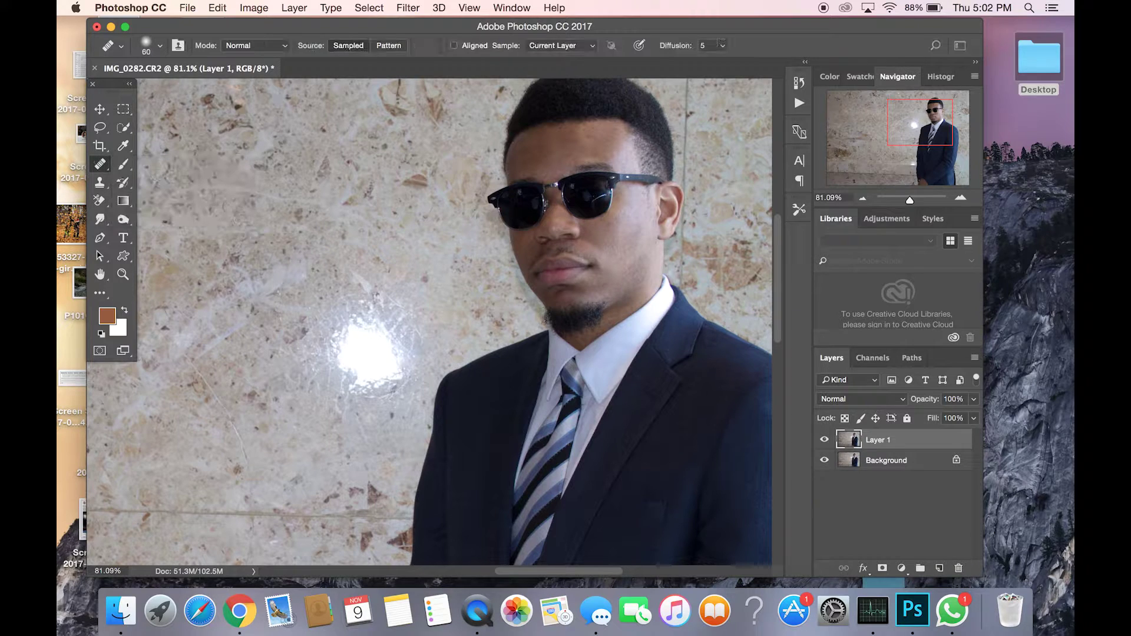
{"action": "key", "text": "bracketright"}
{"action": "key", "text": "bracketright"}
{"action": "key", "text": "bracketright"}
{"action": "key", "text": "bracketright"}
{"action": "key", "text": "bracketright"}
{"action": "key", "text": "bracketright"}
{"action": "key", "text": "bracketright"}
{"action": "key", "text": "bracketright"}
{"action": "left_click_drag", "start_coordinate": [308, 316], "coordinate": [367, 354]}
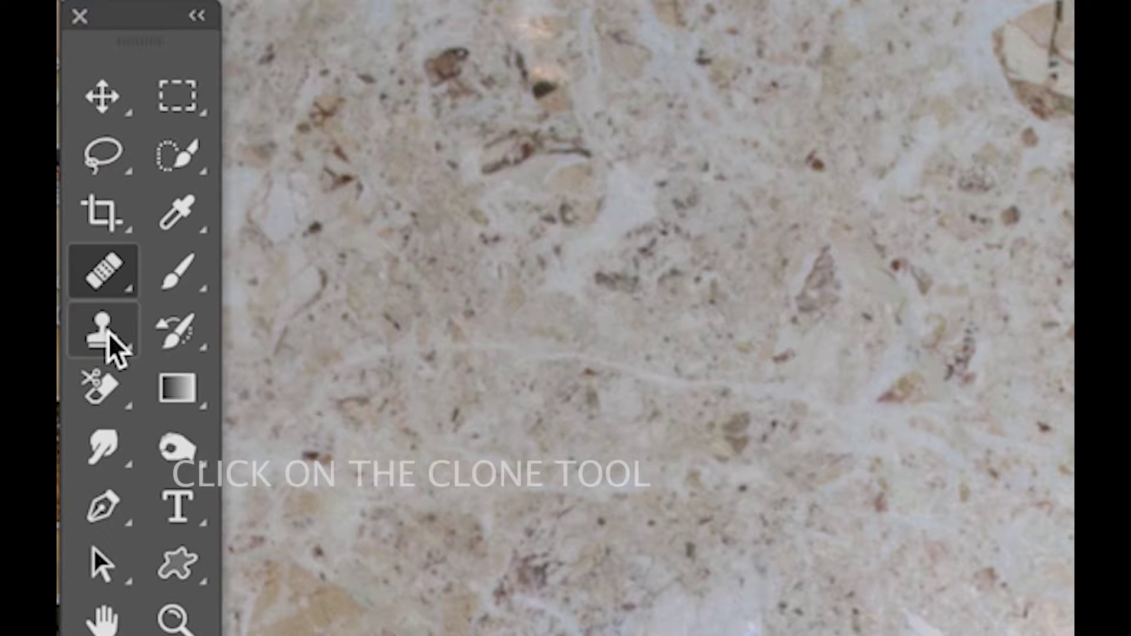
{"action": "left_click", "coordinate": [109, 337]}
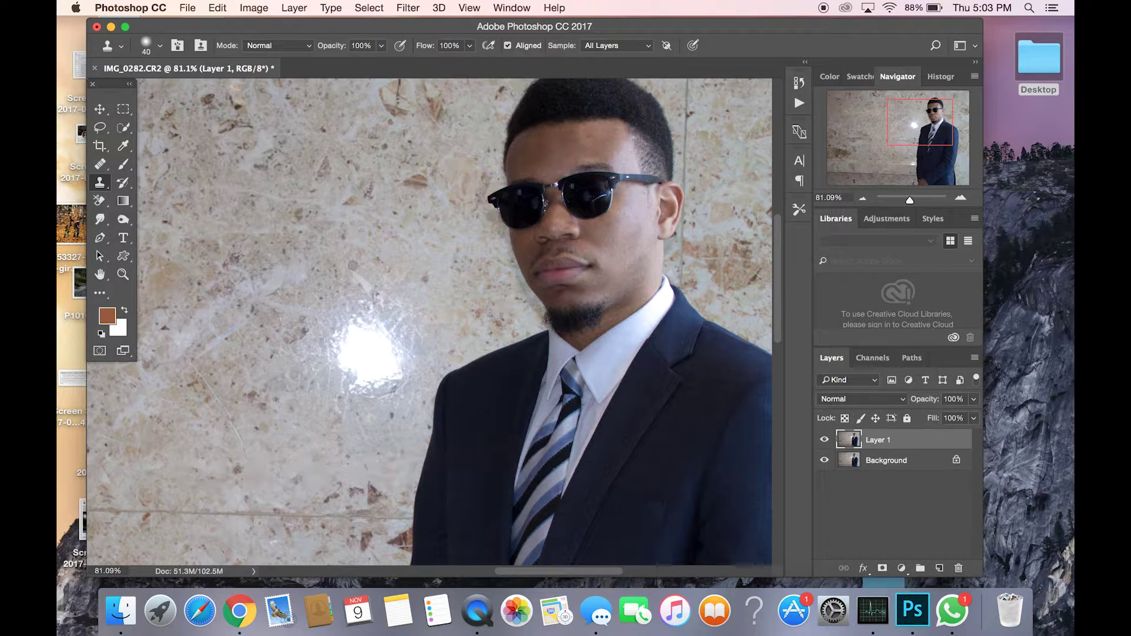
Step: Clone wall texture over the glare with a 250 px, 100% hard brush, then undo it
{"action": "key", "text": "bracketright"}
{"action": "key", "text": "bracketright"}
{"action": "key", "text": "bracketright"}
{"action": "key", "text": "bracketright"}
{"action": "key", "text": "bracketright"}
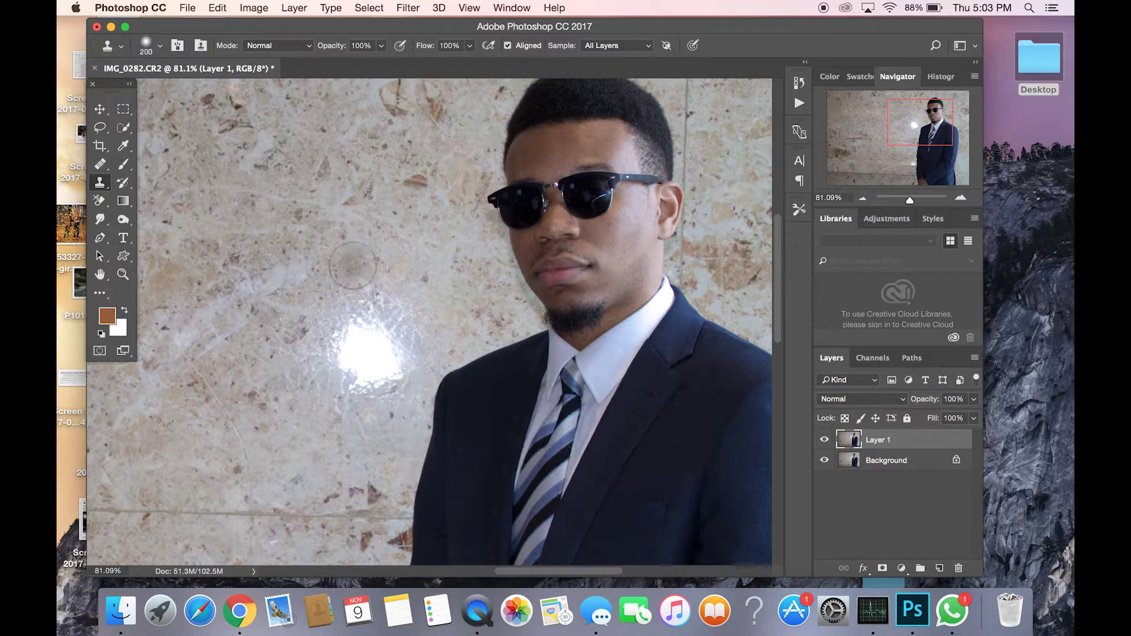
{"action": "key", "text": "bracketright"}
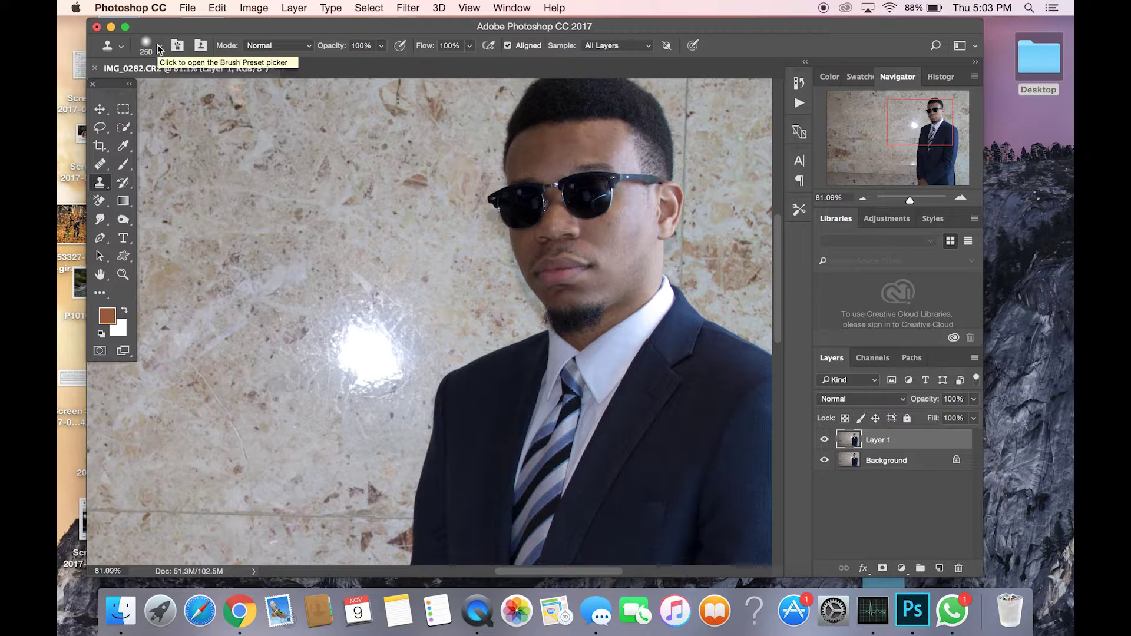
{"action": "left_click", "coordinate": [158, 46]}
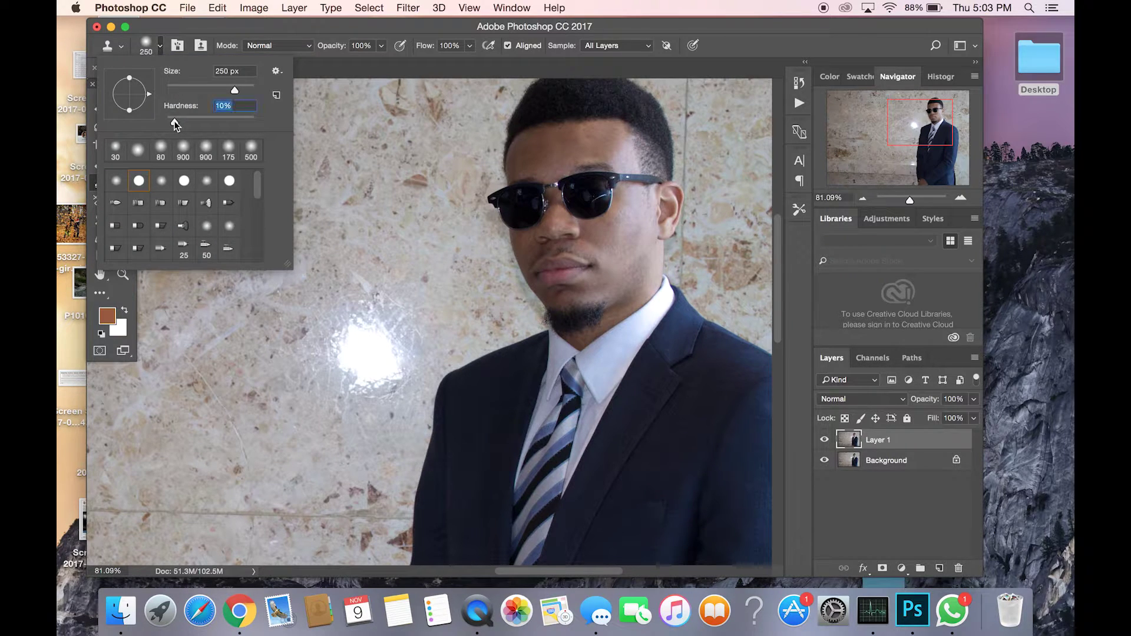
{"action": "left_click_drag", "start_coordinate": [174, 123], "coordinate": [256, 125]}
{"action": "left_click", "coordinate": [324, 103]}
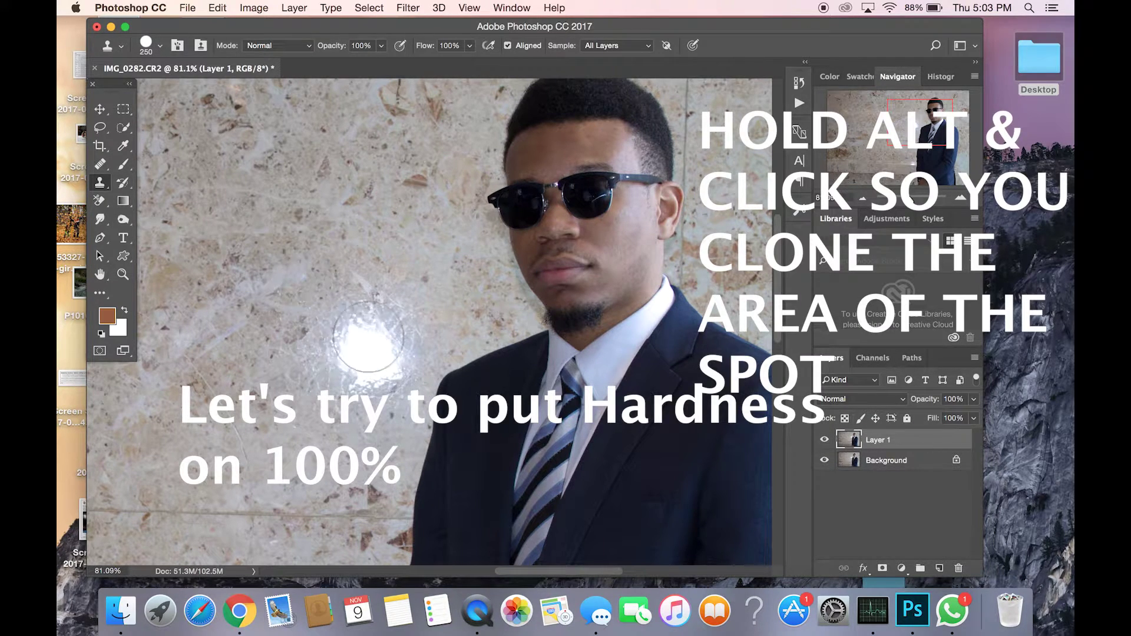
{"action": "left_click_drag", "start_coordinate": [368, 336], "coordinate": [350, 356]}
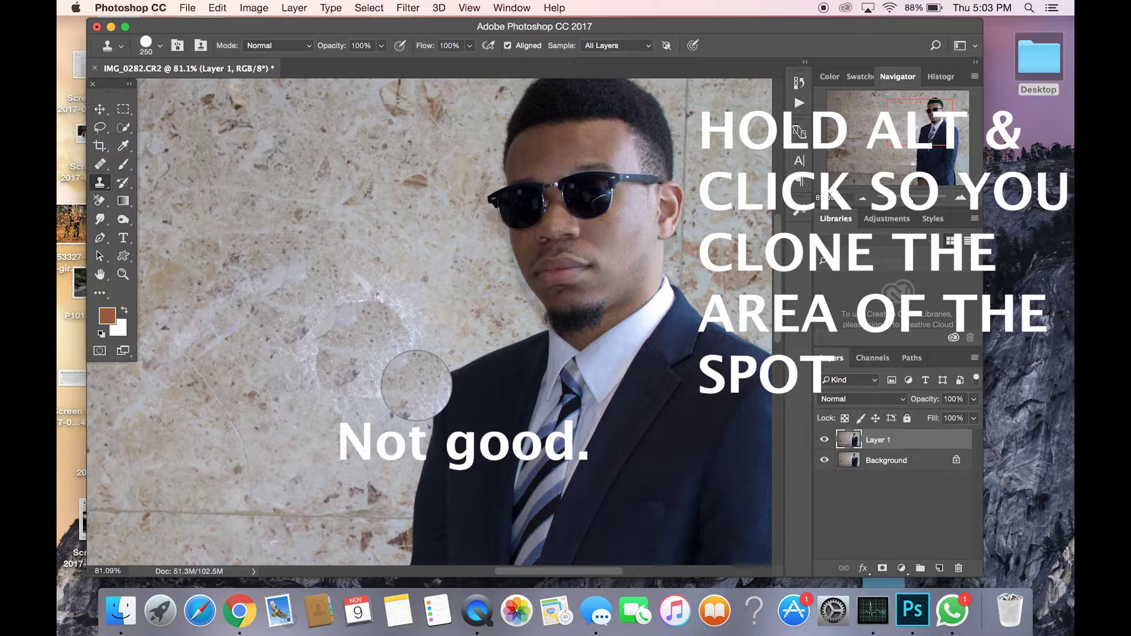
{"action": "key", "text": "ctrl+z"}
Step: Undo the remaining cloned patch and reselect the Clone Stamp tool
{"action": "key", "text": "v"}
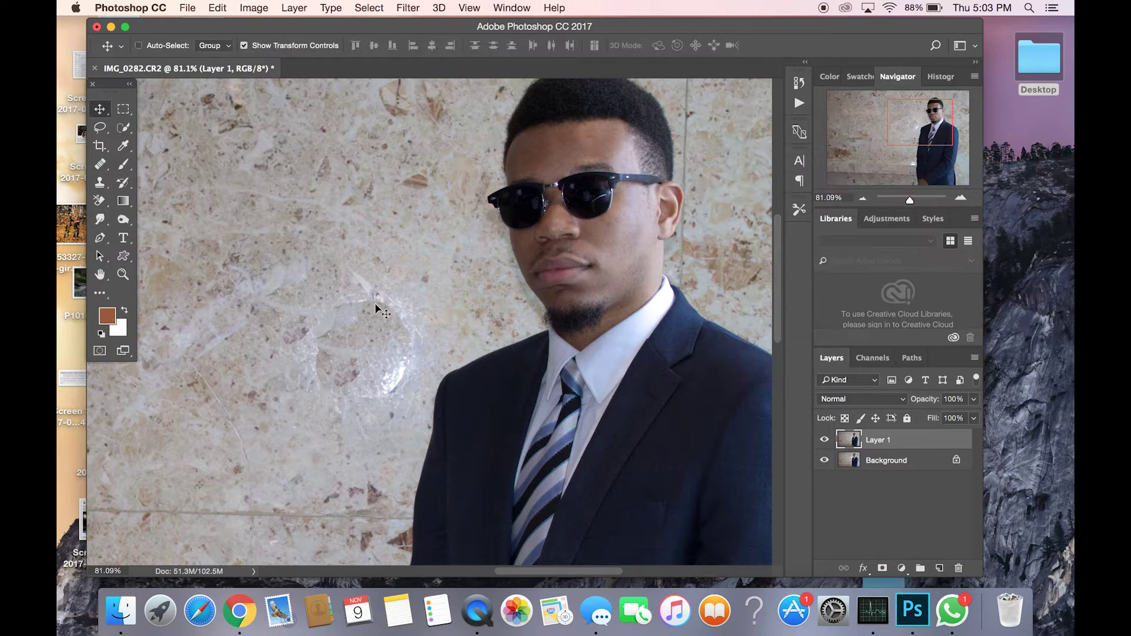
{"action": "key", "text": "ctrl+z"}
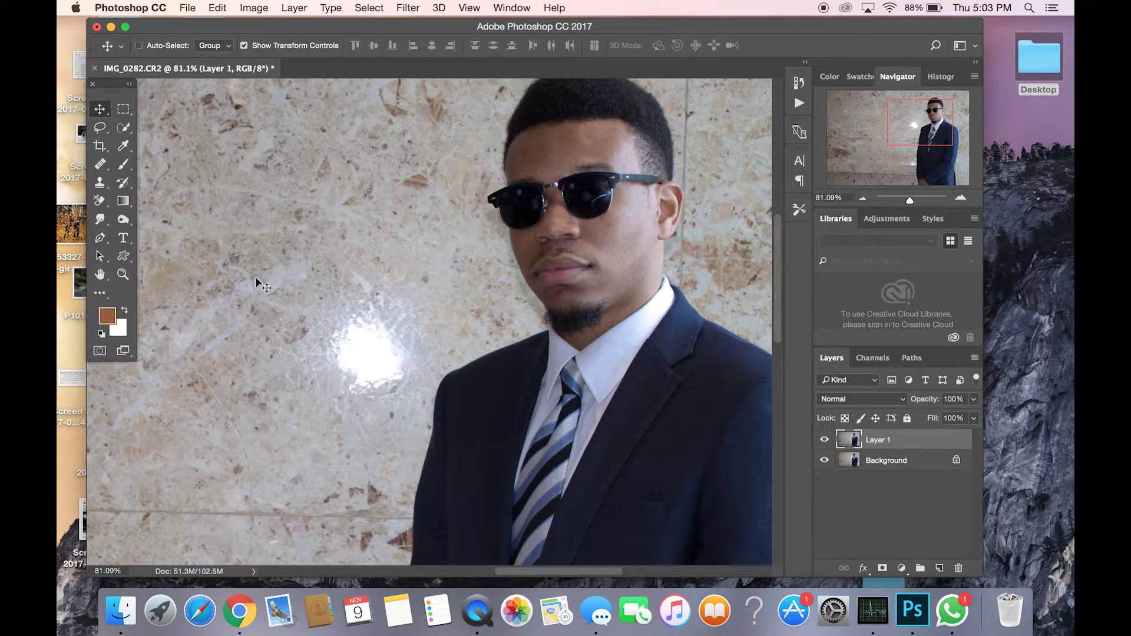
{"action": "right_click", "coordinate": [106, 171]}
{"action": "left_click", "coordinate": [100, 183]}
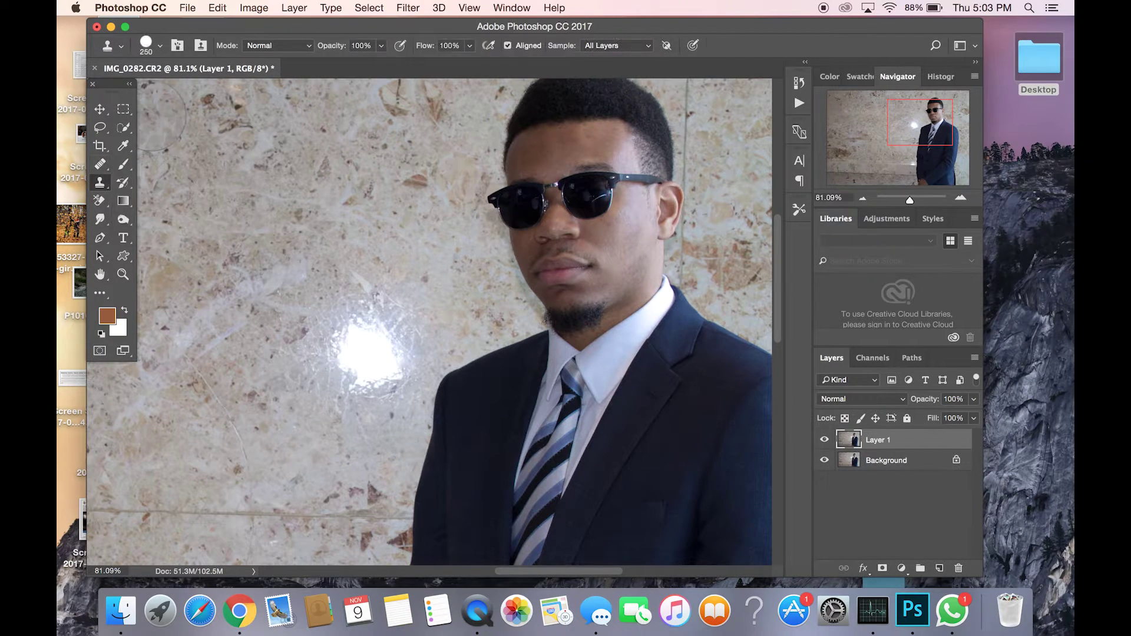
Step: Soften the clone brush to about 18–20% hardness at 300 px
{"action": "left_click", "coordinate": [160, 47]}
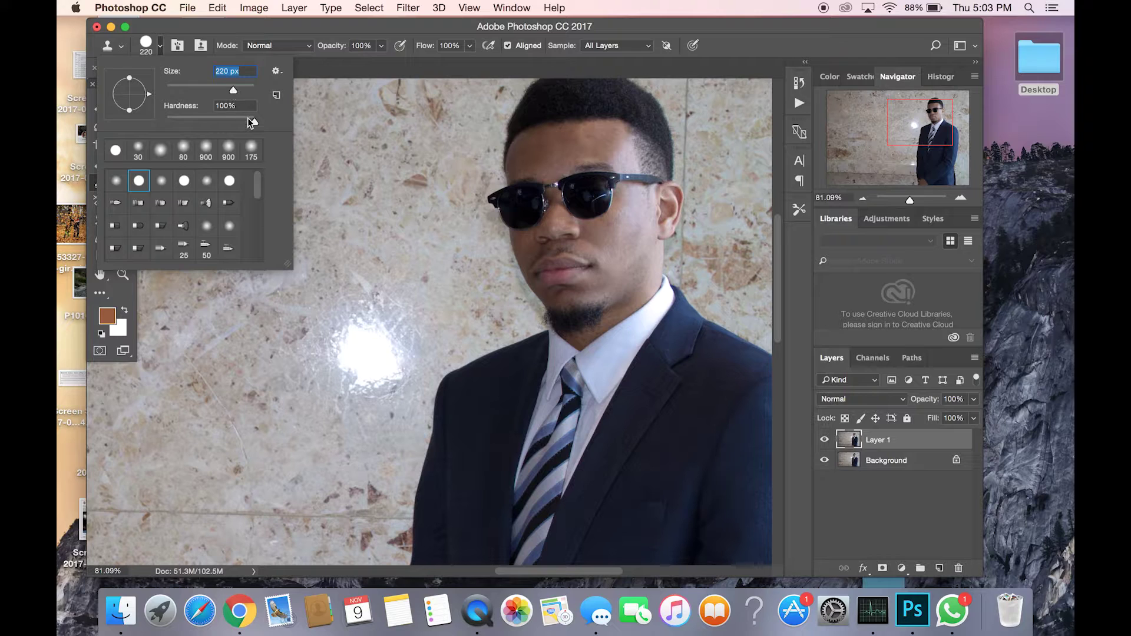
{"action": "left_click_drag", "start_coordinate": [253, 123], "coordinate": [182, 123]}
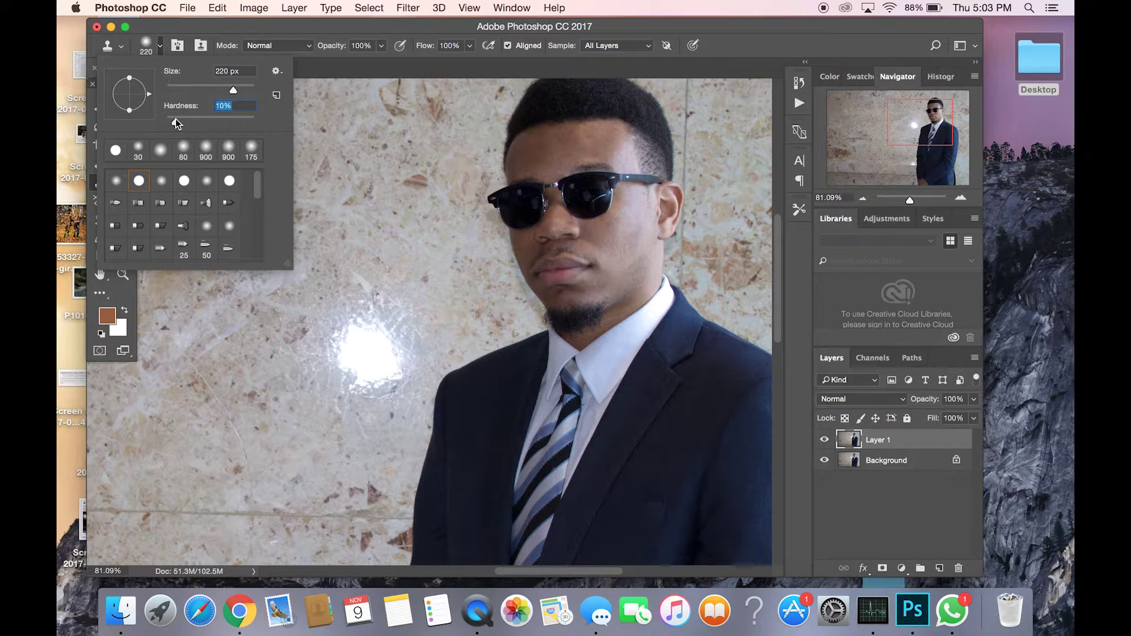
{"action": "left_click", "coordinate": [331, 28]}
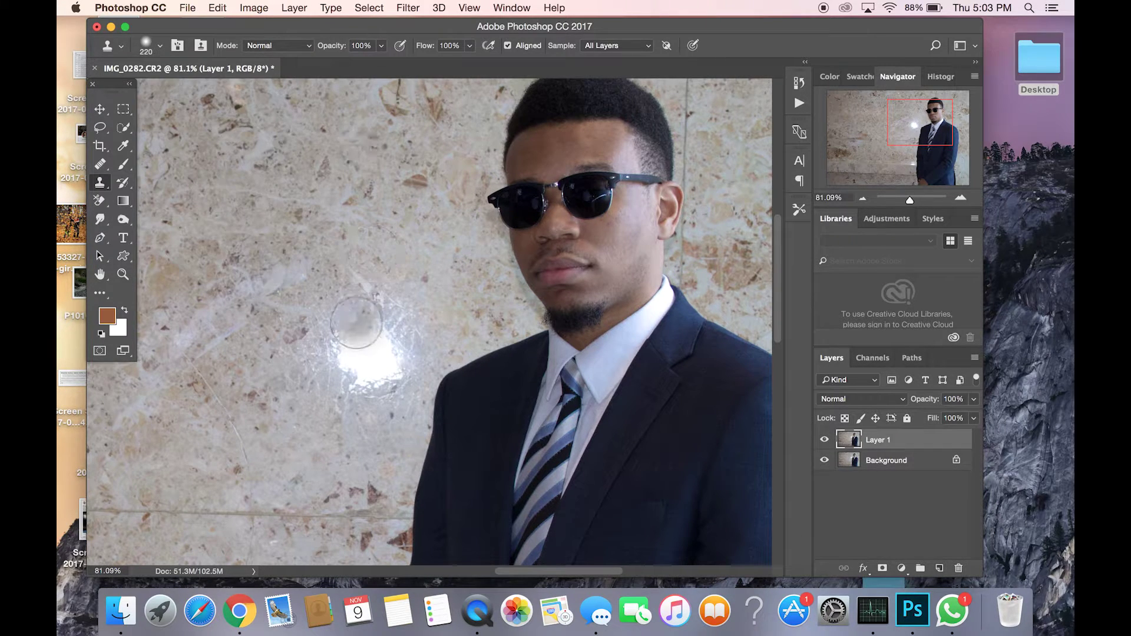
{"action": "left_click", "coordinate": [160, 46]}
{"action": "left_click", "coordinate": [177, 122]}
{"action": "left_click_drag", "start_coordinate": [181, 122], "coordinate": [182, 122]}
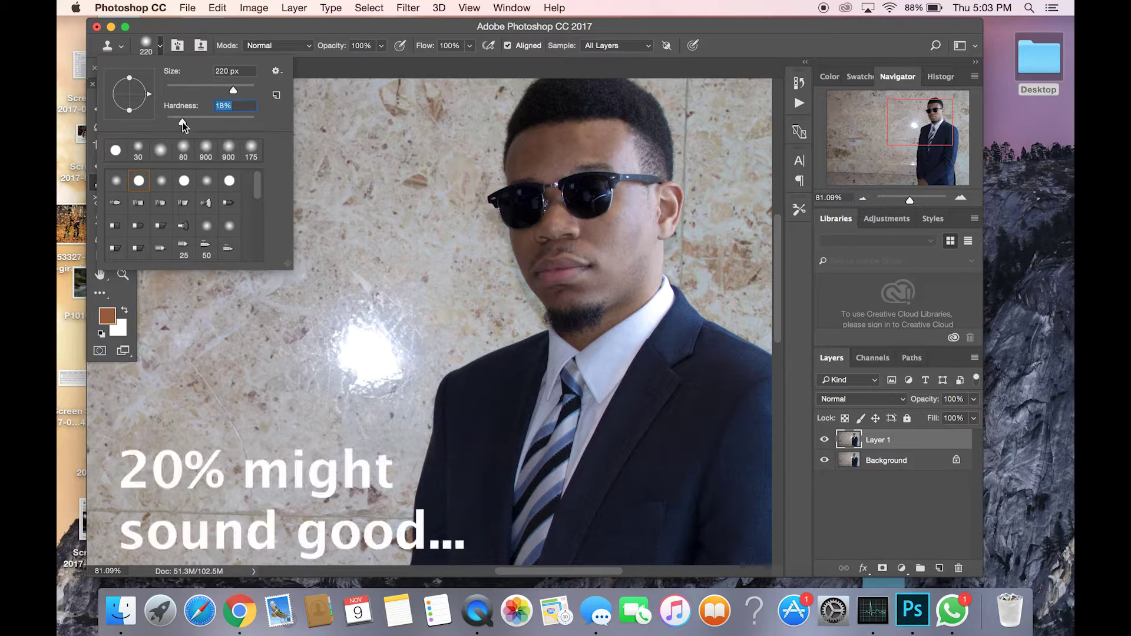
{"action": "left_click", "coordinate": [283, 22]}
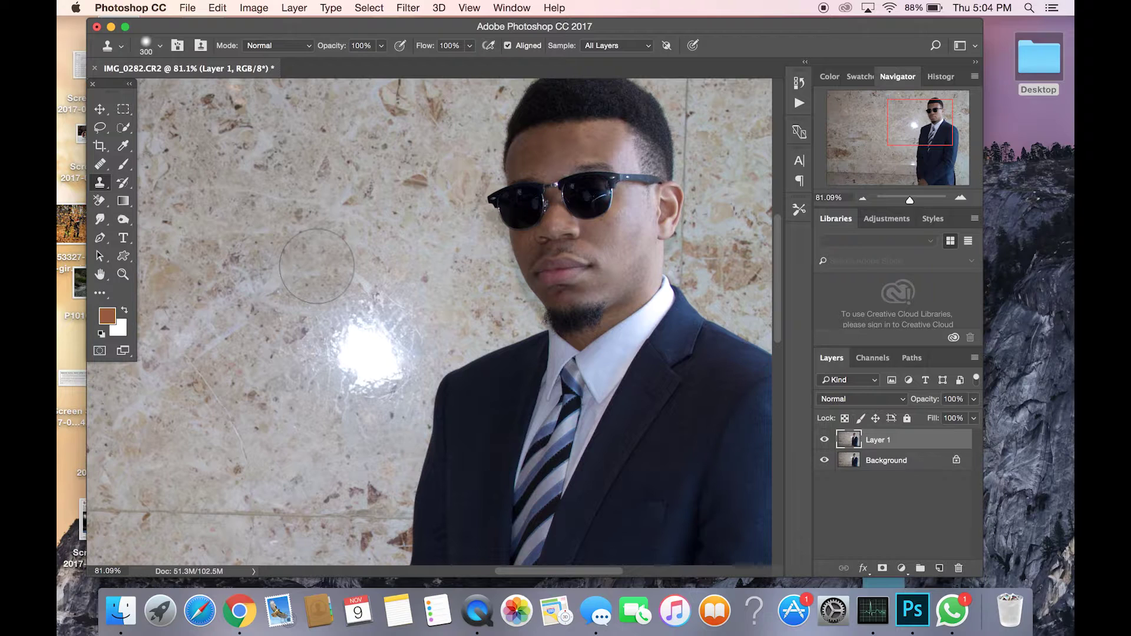
Step: Try a clone stroke from clean marble over the glare, undo it, and compare Layer 1 on/off
{"action": "left_click", "coordinate": [317, 266], "text": "alt"}
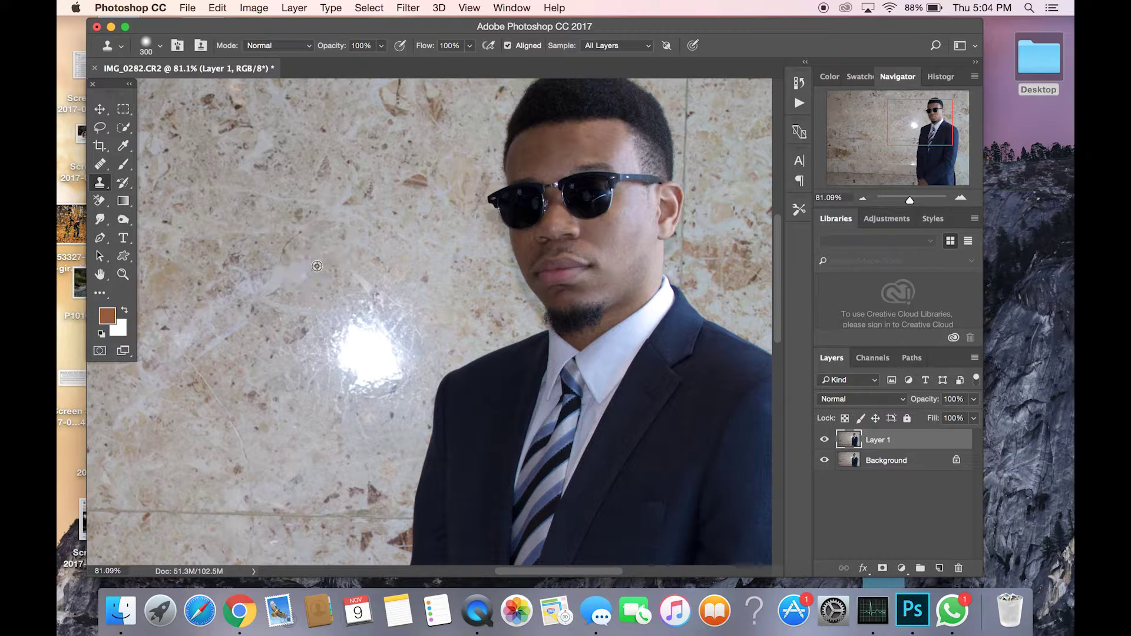
{"action": "left_click_drag", "start_coordinate": [345, 335], "coordinate": [367, 377]}
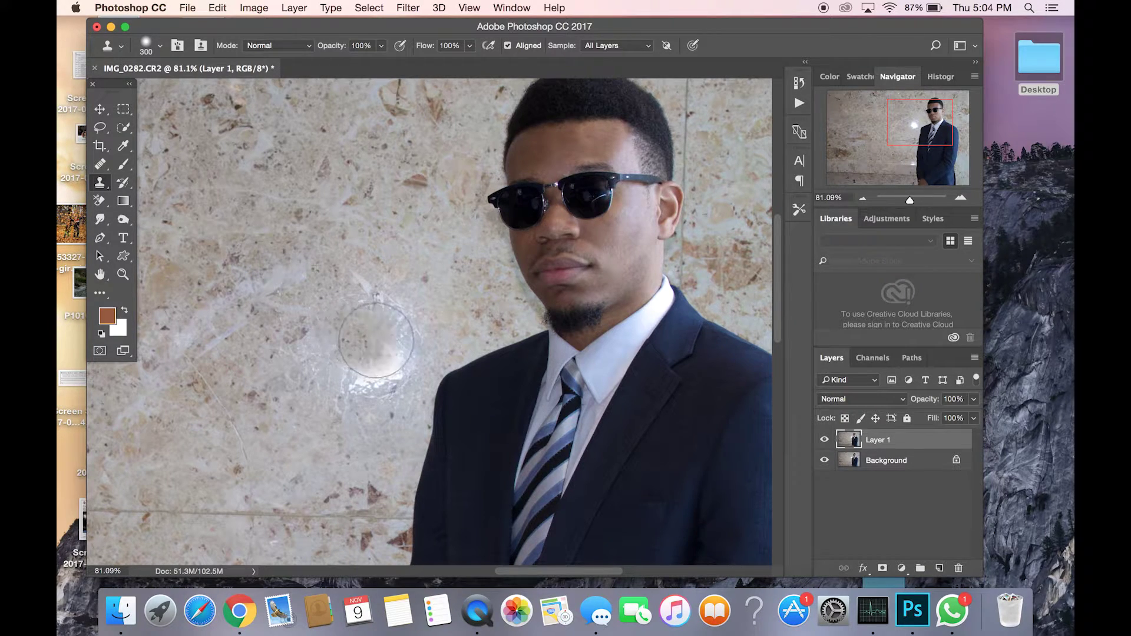
{"action": "key", "text": "super+z"}
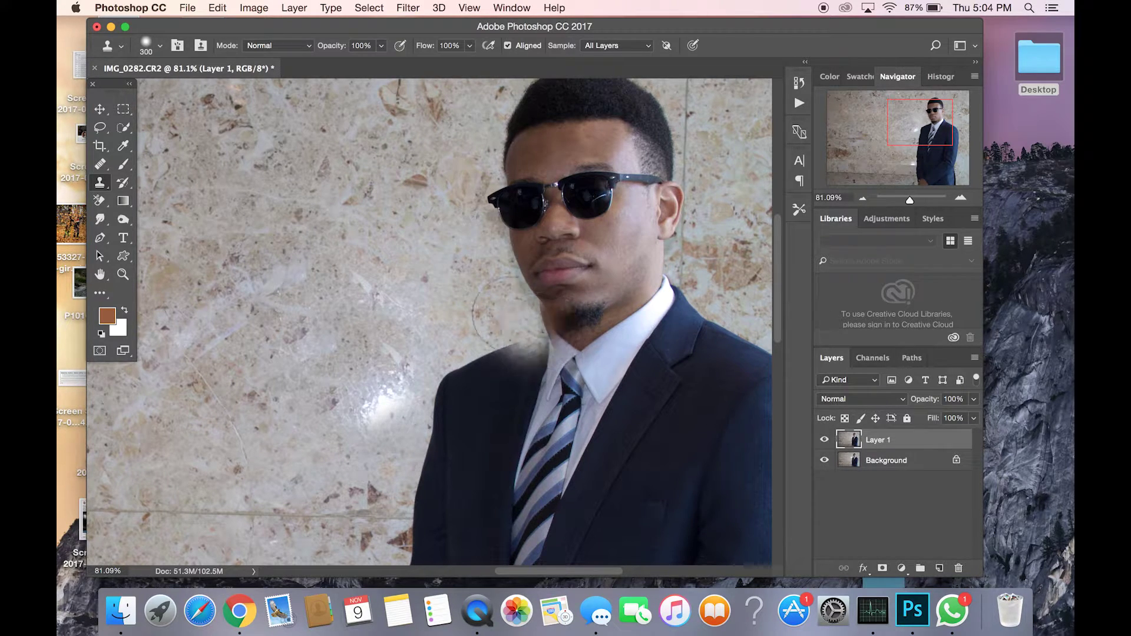
{"action": "scroll", "coordinate": [512, 319], "scroll_direction": "down", "scroll_amount": 5}
{"action": "scroll", "coordinate": [513, 318], "scroll_direction": "left", "scroll_amount": 3}
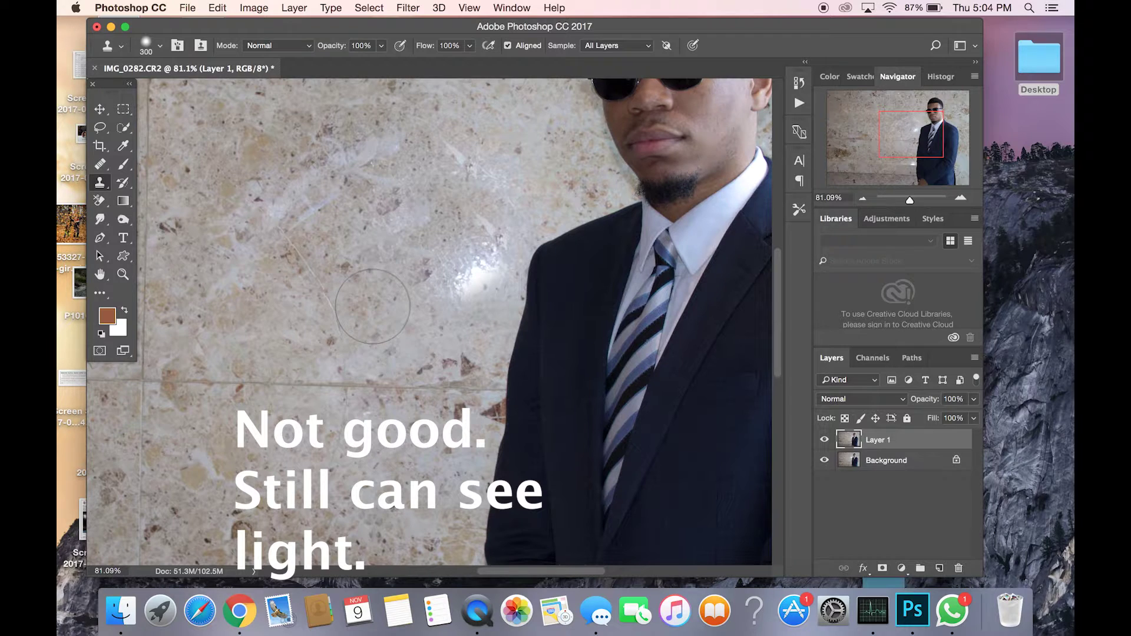
{"action": "left_click", "coordinate": [824, 439]}
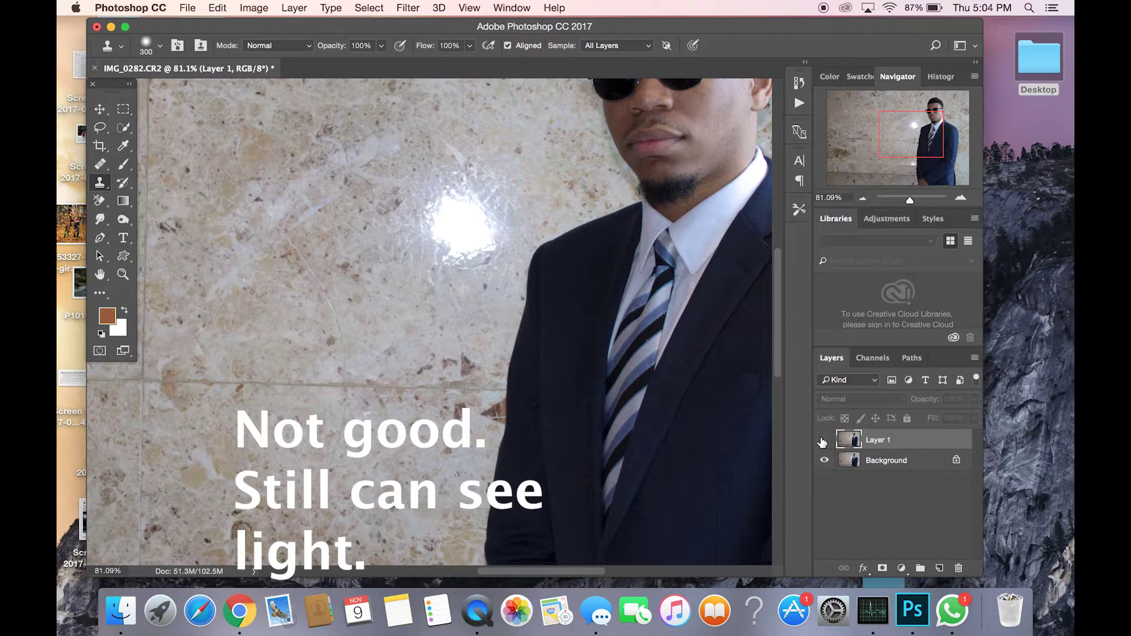
{"action": "left_click", "coordinate": [823, 441]}
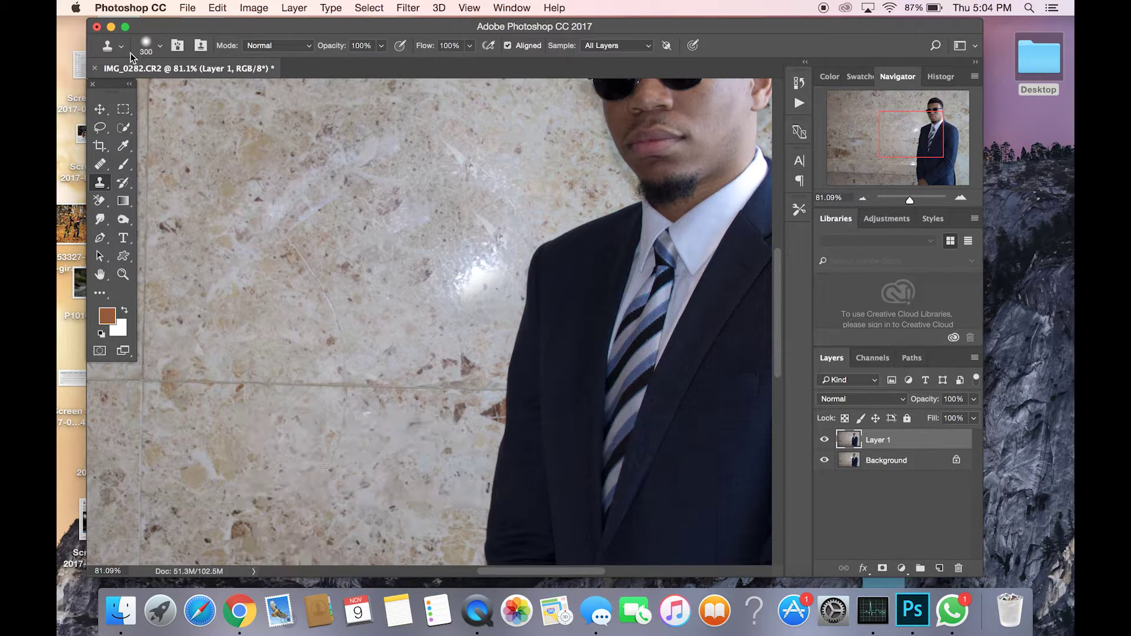
Step: Set the clone brush to 30% hardness and 200 px, then paint marble over the reflection
{"action": "left_click", "coordinate": [161, 47]}
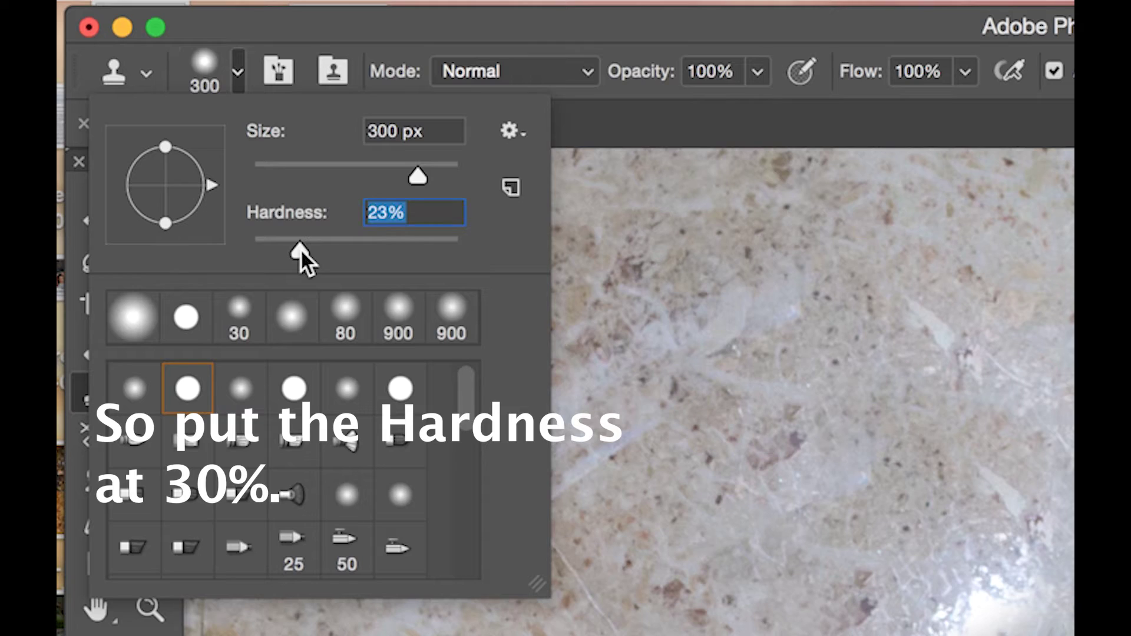
{"action": "left_click_drag", "start_coordinate": [187, 121], "coordinate": [192, 122]}
{"action": "left_click_drag", "start_coordinate": [310, 248], "coordinate": [313, 248]}
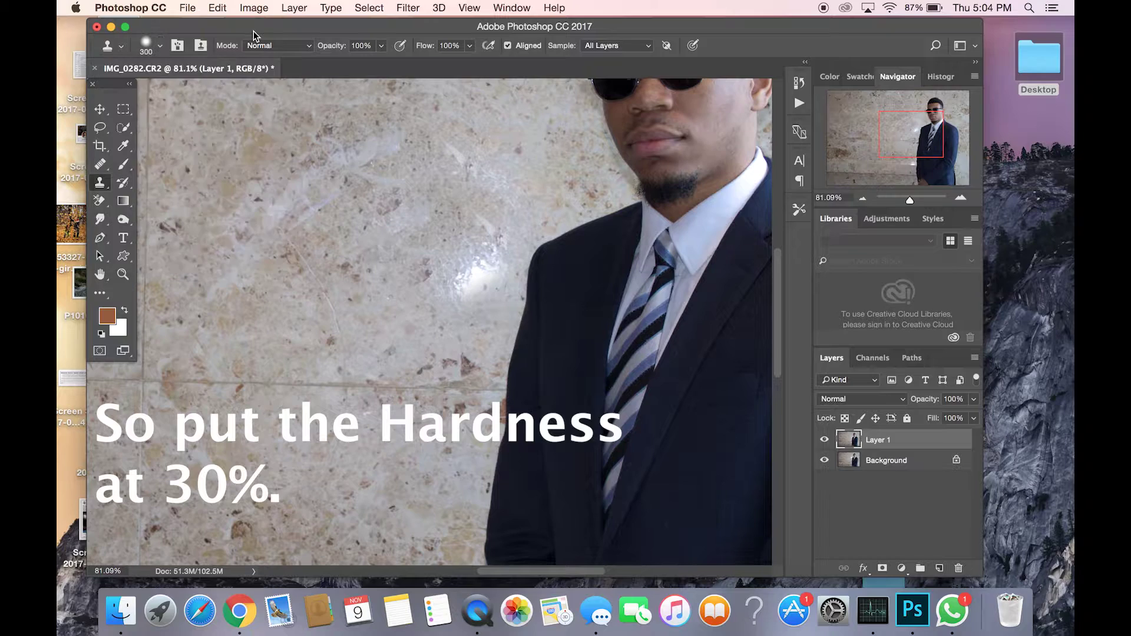
{"action": "key", "text": "bracketleft"}
{"action": "key", "text": "bracketleft"}
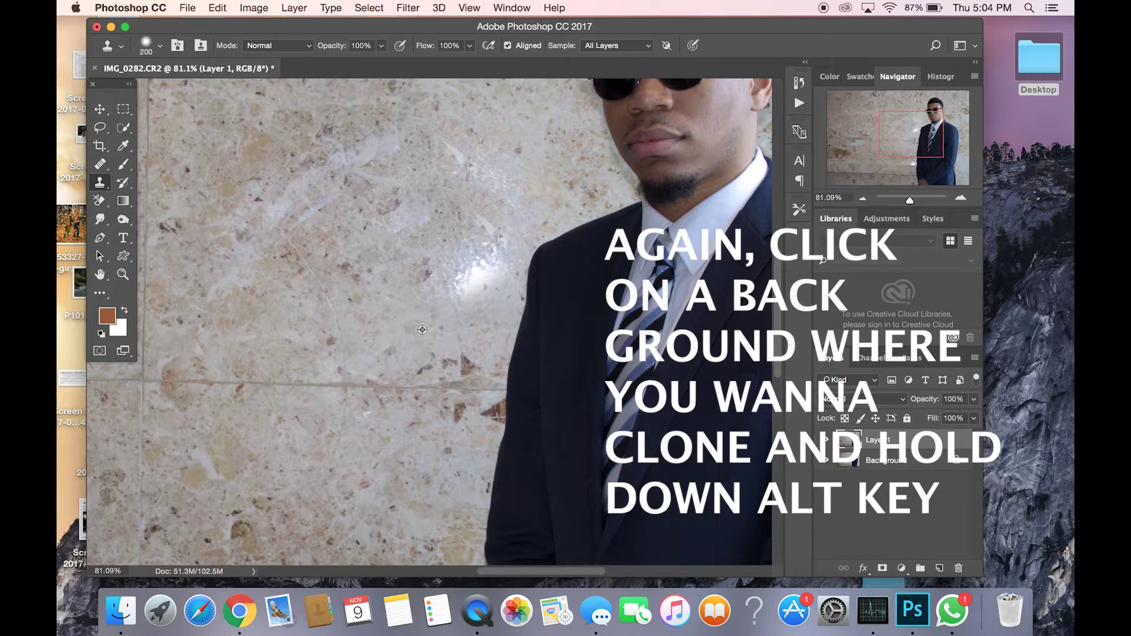
{"action": "left_click_drag", "start_coordinate": [422, 330], "coordinate": [494, 254]}
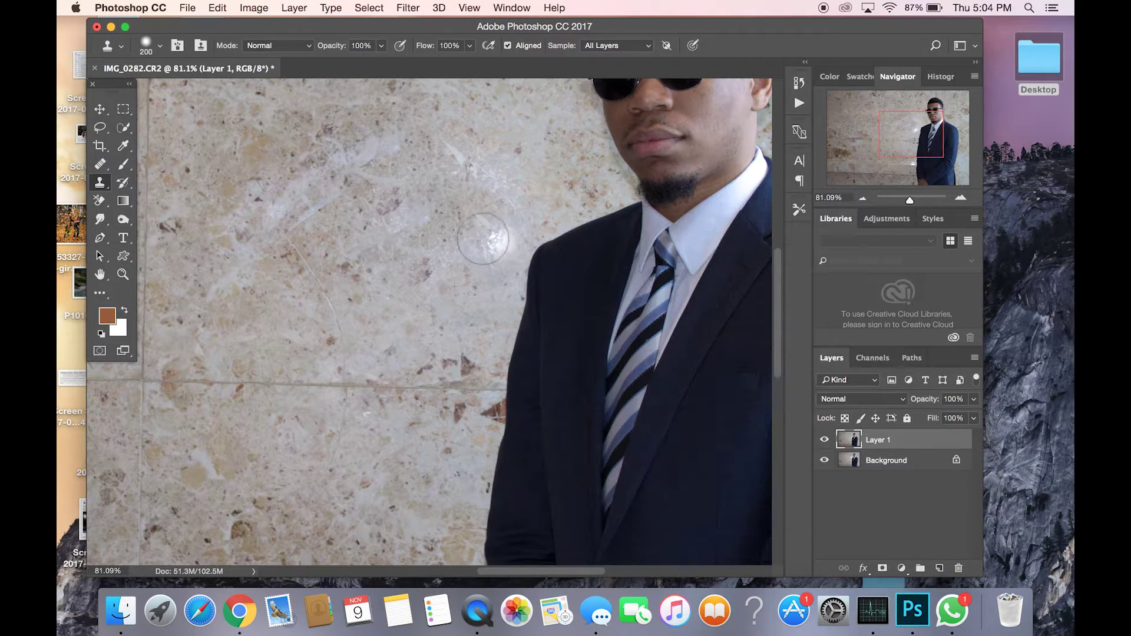
Step: Resample clean wall, clone over the remaining reflection, and toggle Layer 1 to compare
{"action": "scroll", "coordinate": [500, 260], "scroll_direction": "up", "scroll_amount": 3}
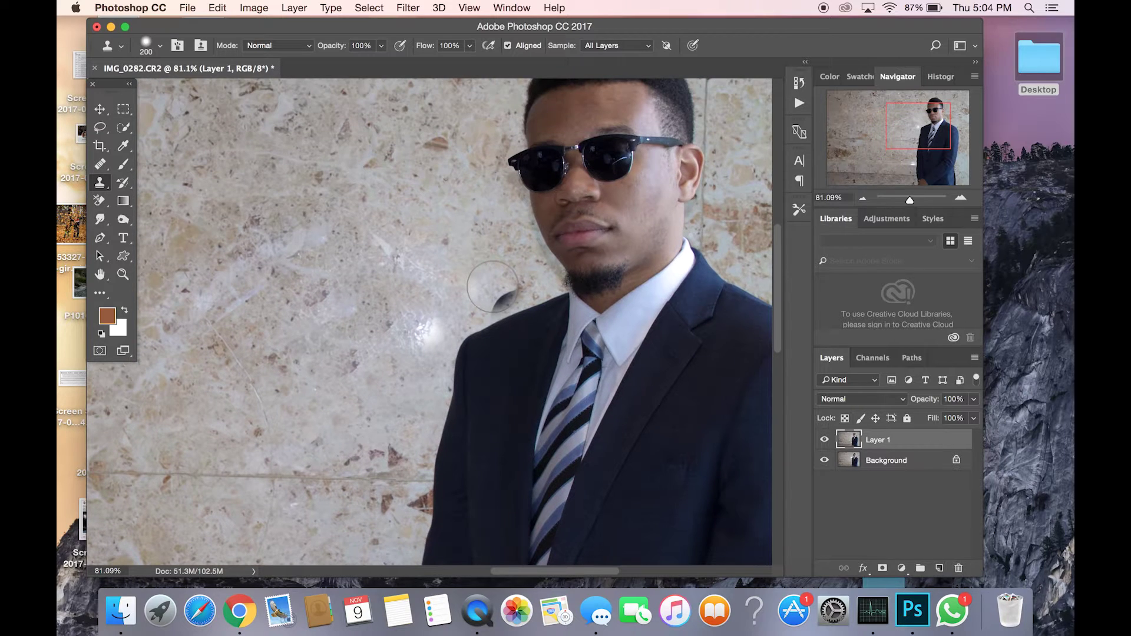
{"action": "left_click", "coordinate": [493, 287], "text": "alt"}
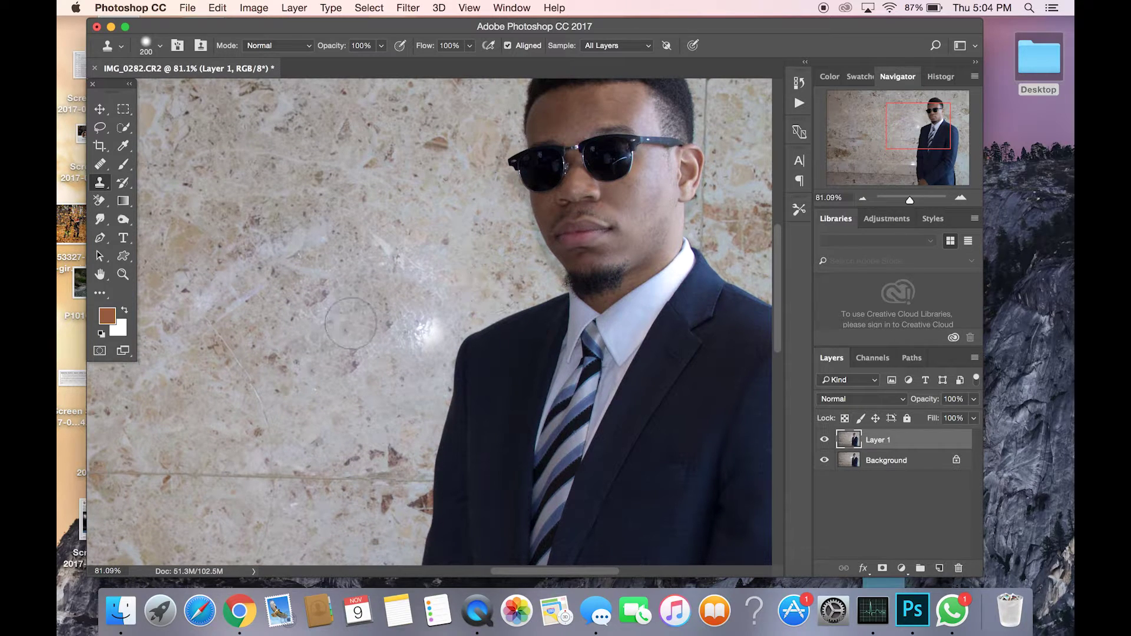
{"action": "left_click_drag", "start_coordinate": [350, 327], "coordinate": [419, 327]}
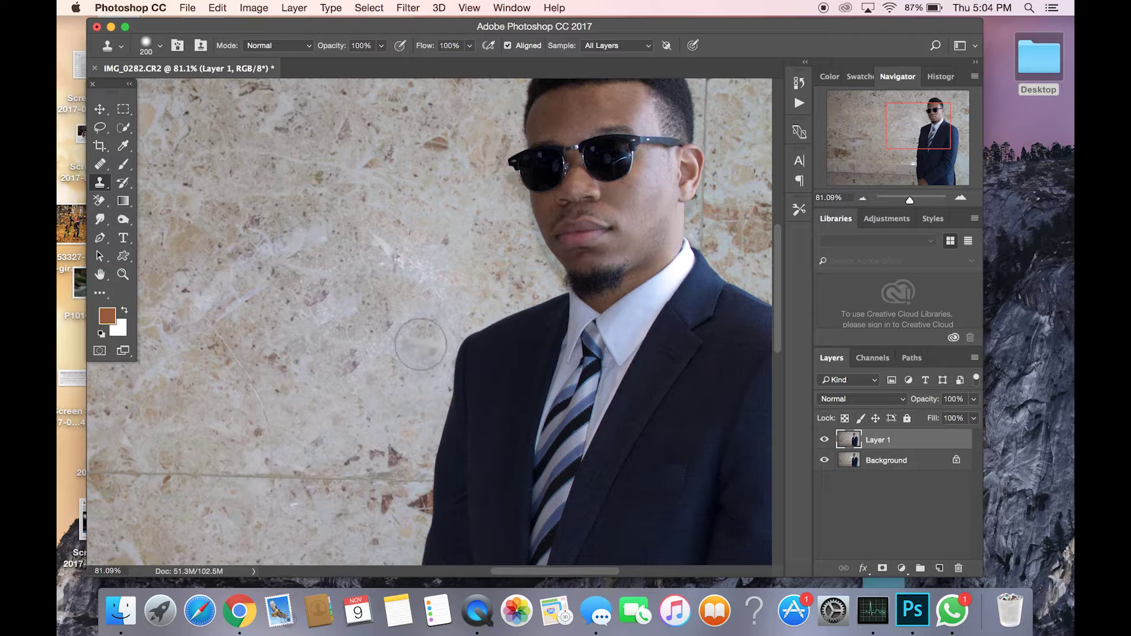
{"action": "scroll", "coordinate": [309, 453], "scroll_direction": "down", "scroll_amount": 3}
{"action": "scroll", "coordinate": [309, 454], "scroll_direction": "left", "scroll_amount": 2}
{"action": "left_click", "coordinate": [824, 440]}
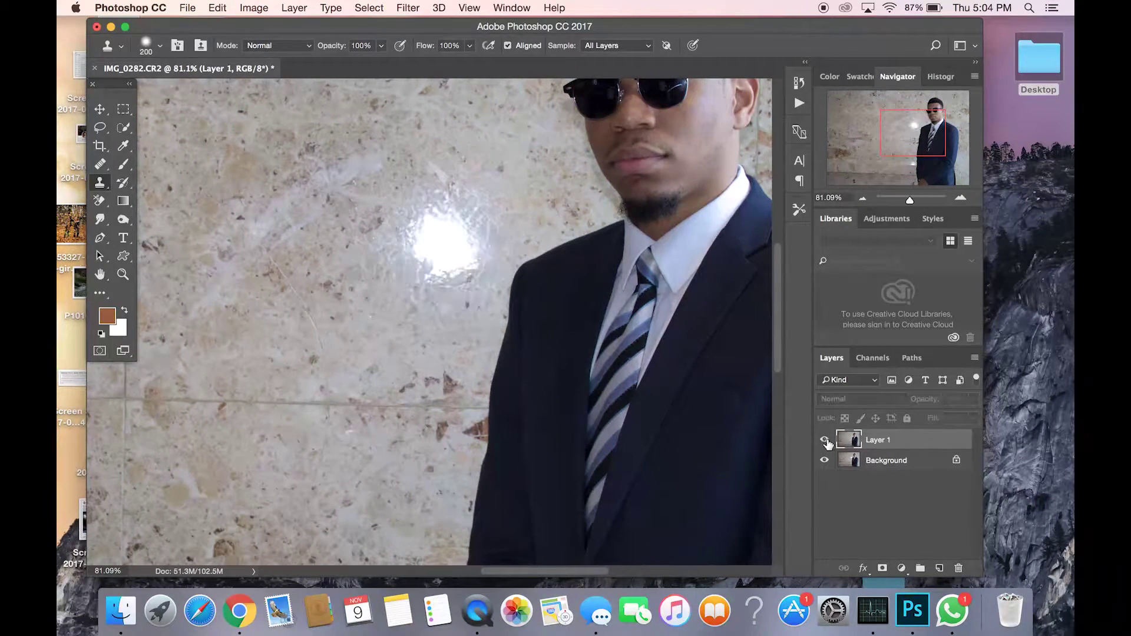
{"action": "left_click", "coordinate": [824, 439]}
{"action": "left_click", "coordinate": [825, 440]}
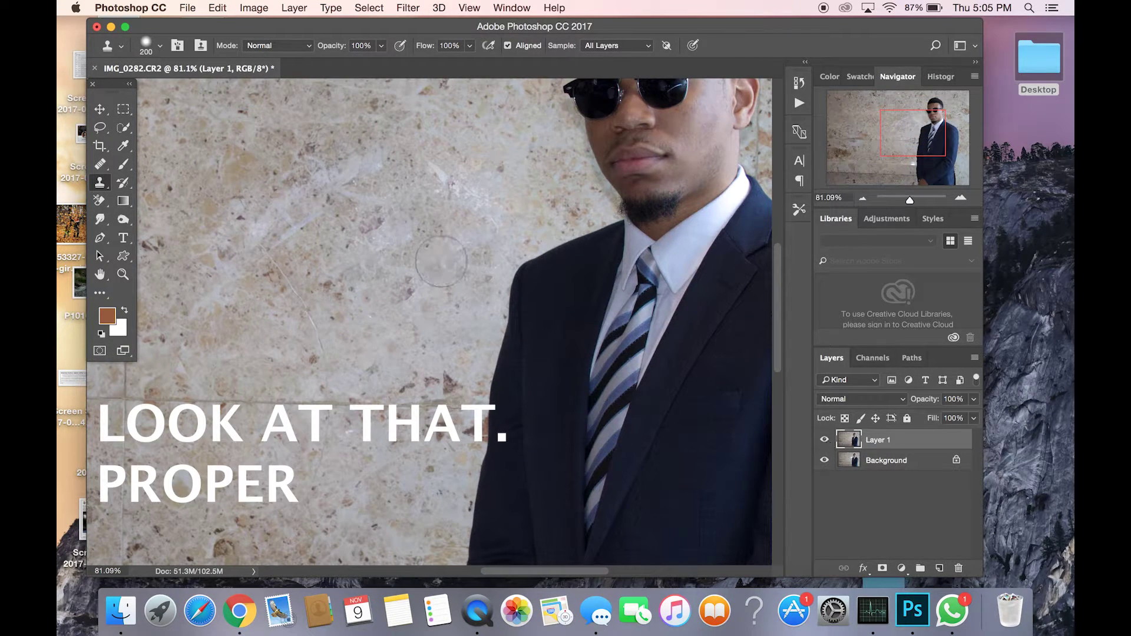
{"action": "scroll", "coordinate": [435, 253], "scroll_direction": "up", "scroll_amount": 3}
{"action": "scroll", "coordinate": [404, 240], "scroll_direction": "up", "scroll_amount": 3}
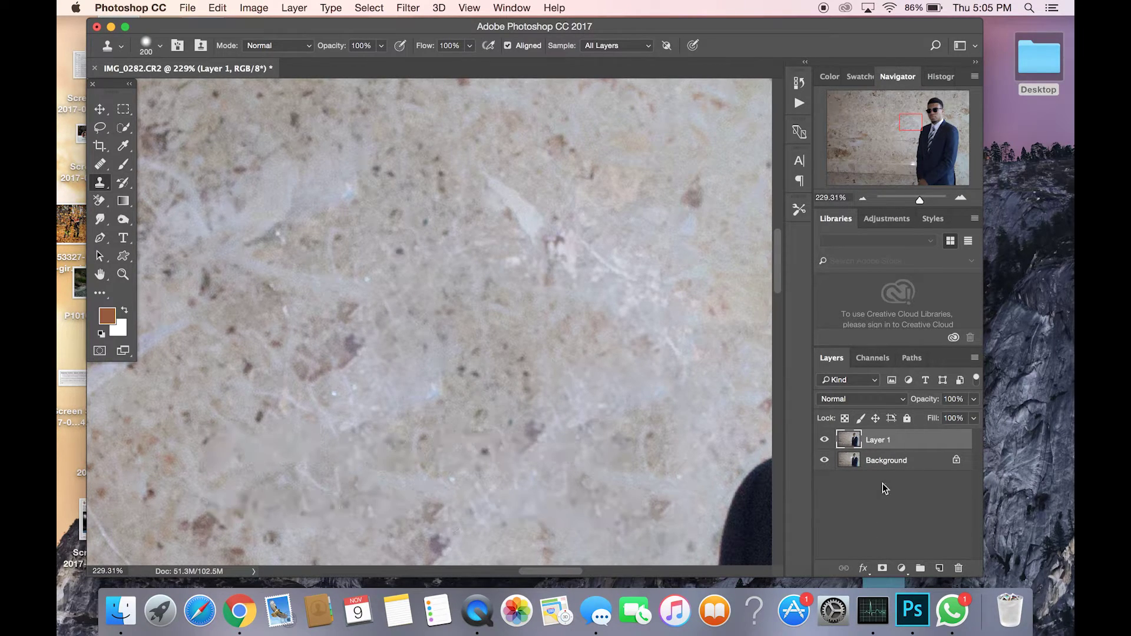
Step: Add an Exposure adjustment layer set to -0.31
{"action": "left_click", "coordinate": [898, 569]}
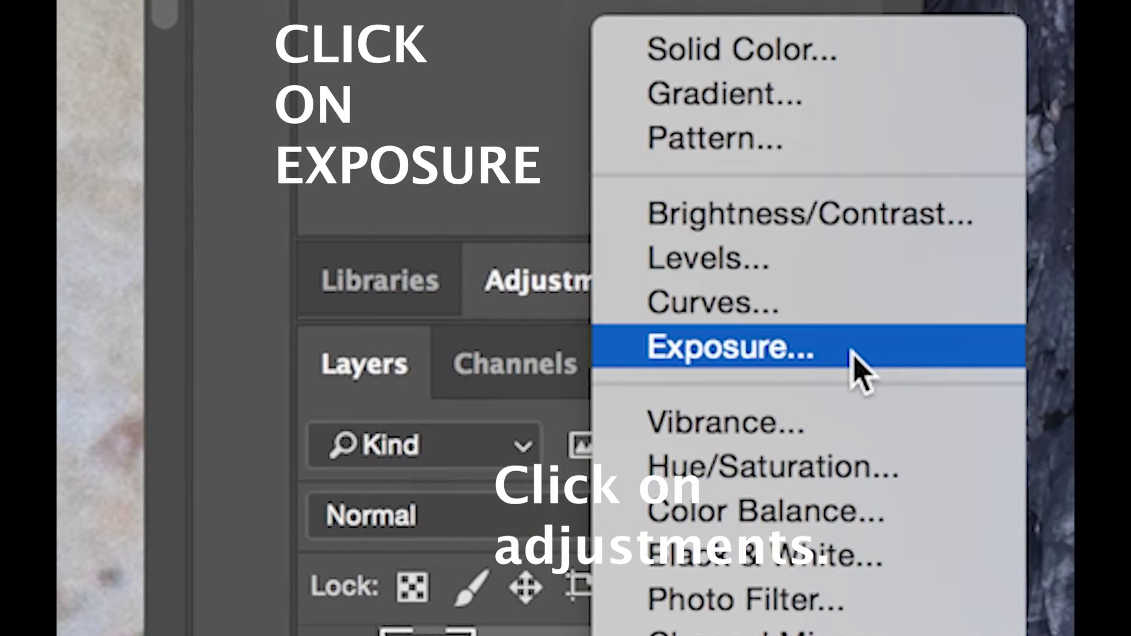
{"action": "left_click", "coordinate": [851, 351]}
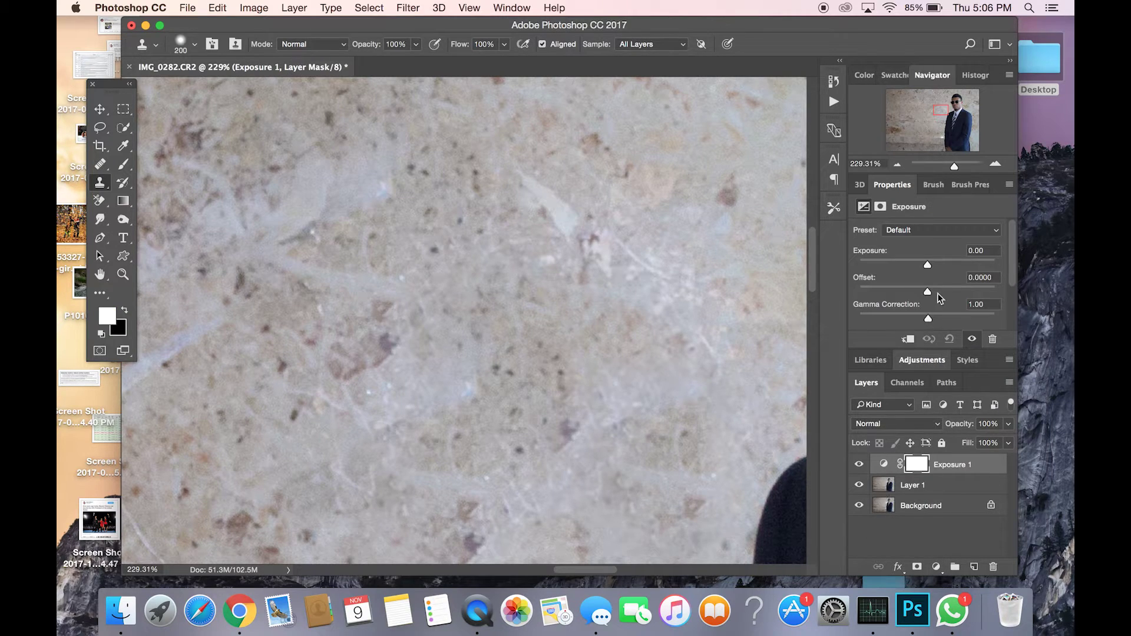
{"action": "left_click_drag", "start_coordinate": [929, 267], "coordinate": [924, 266]}
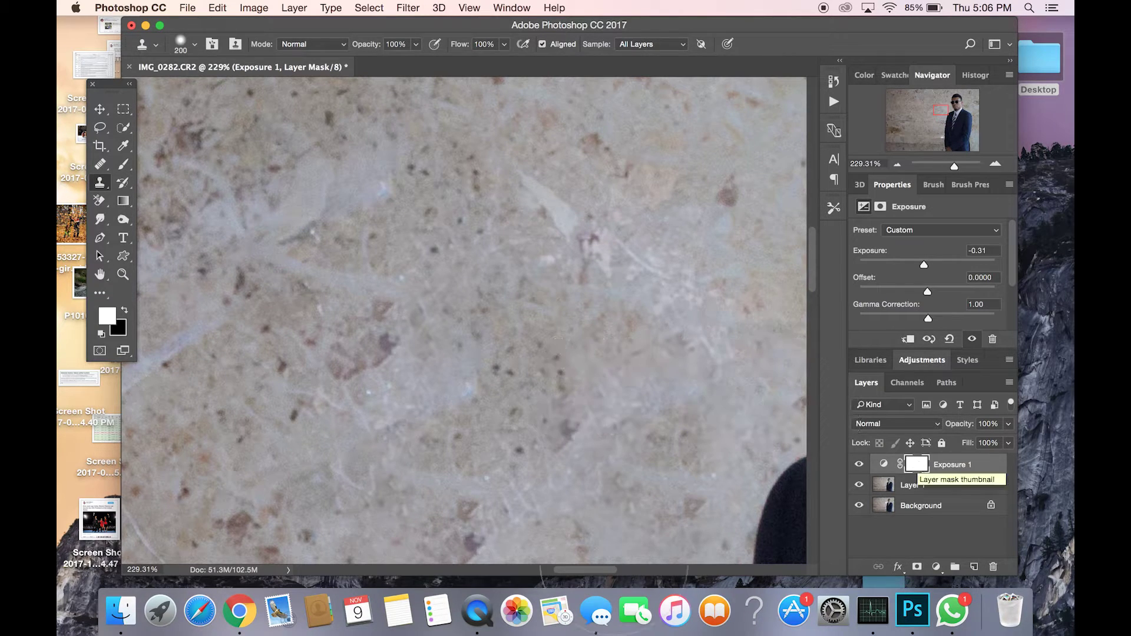
Step: Toggle Exposure 1's visibility to compare before and after, leaving it visible
{"action": "scroll", "coordinate": [650, 328], "scroll_direction": "down", "scroll_amount": 5}
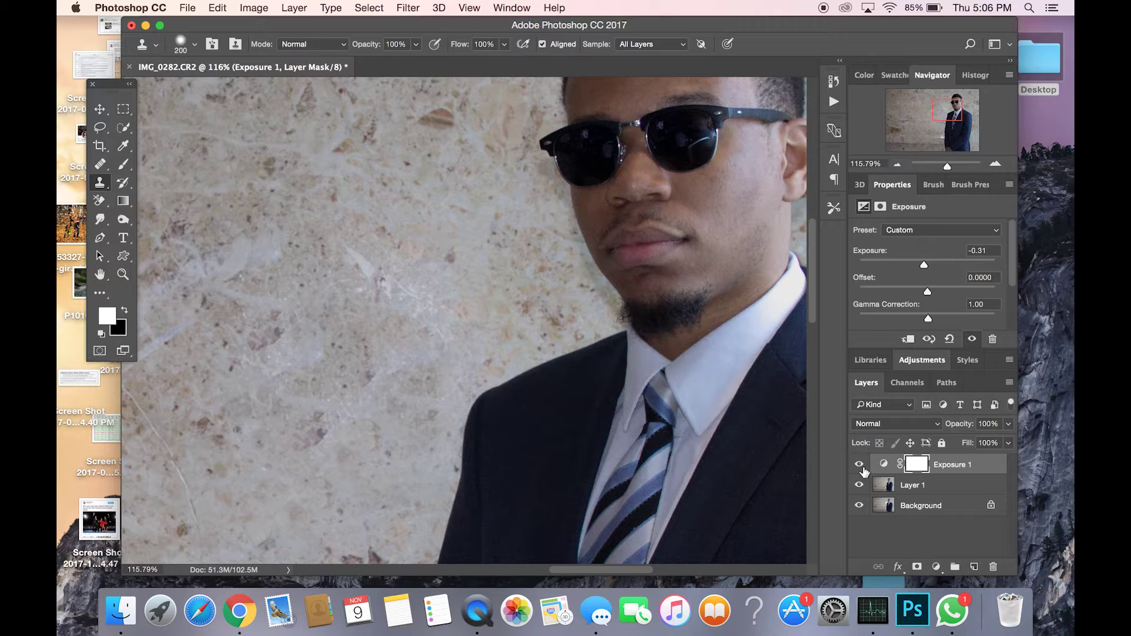
{"action": "left_click", "coordinate": [859, 465]}
{"action": "left_click", "coordinate": [859, 465]}
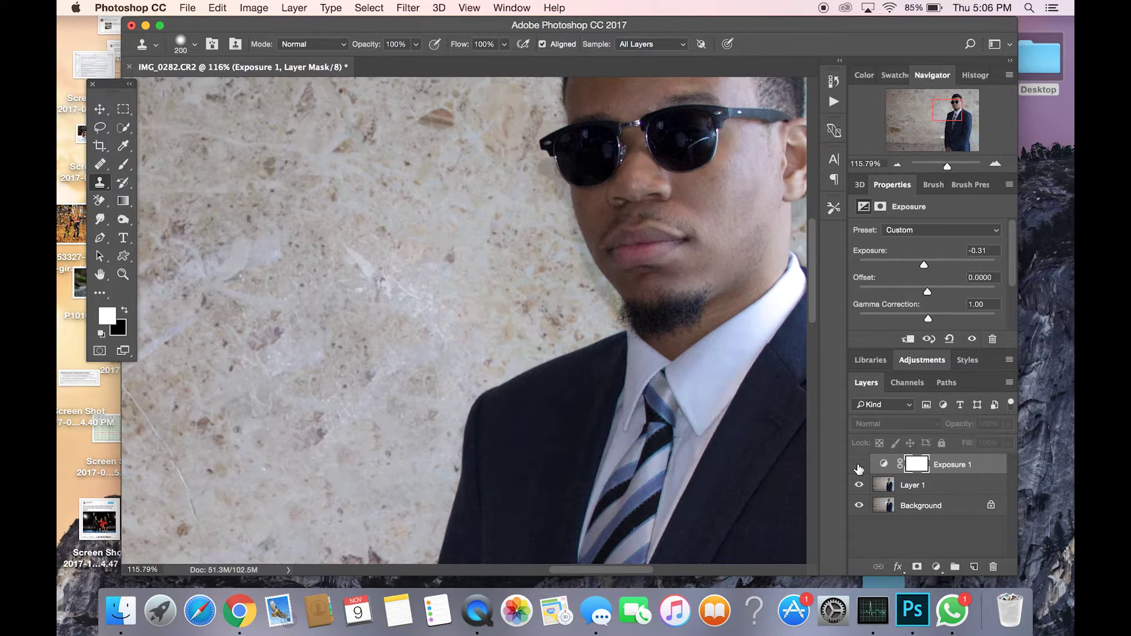
{"action": "left_click", "coordinate": [859, 466]}
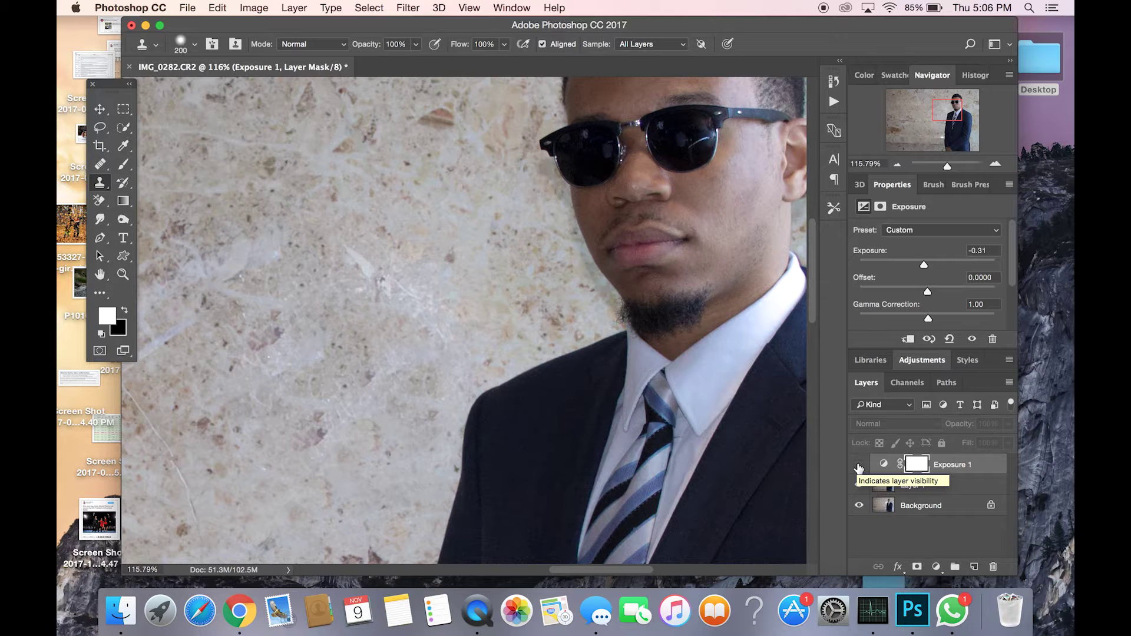
{"action": "left_click", "coordinate": [859, 465]}
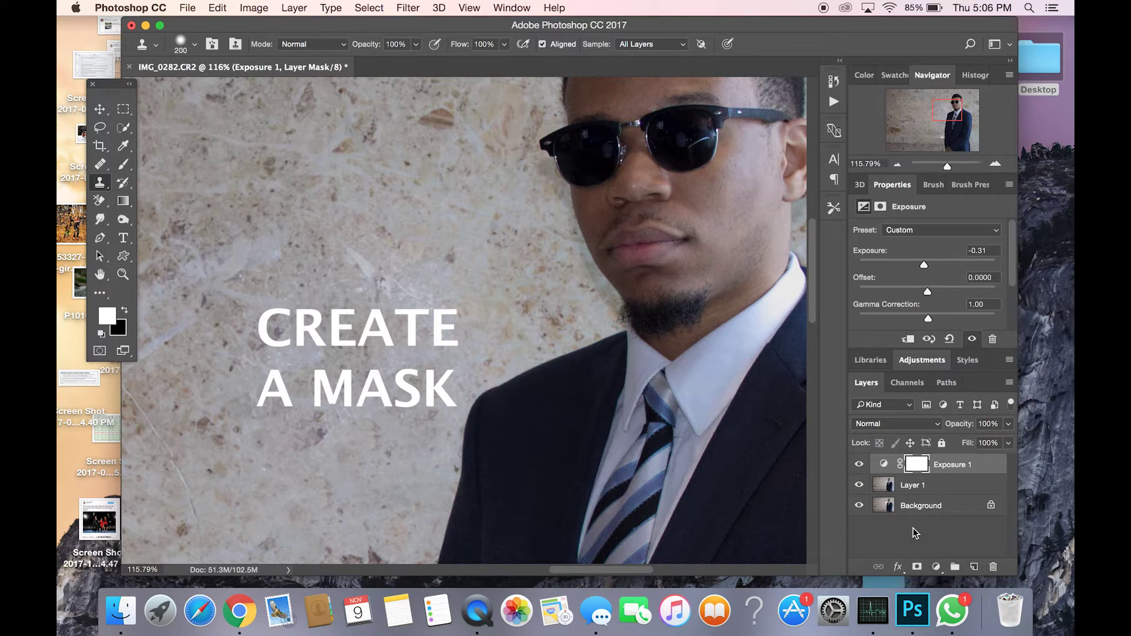
Step: Fill the Exposure 1 mask with black and paint it back over the wall glare with an 80 px brush
{"action": "key", "text": "super+BackSpace"}
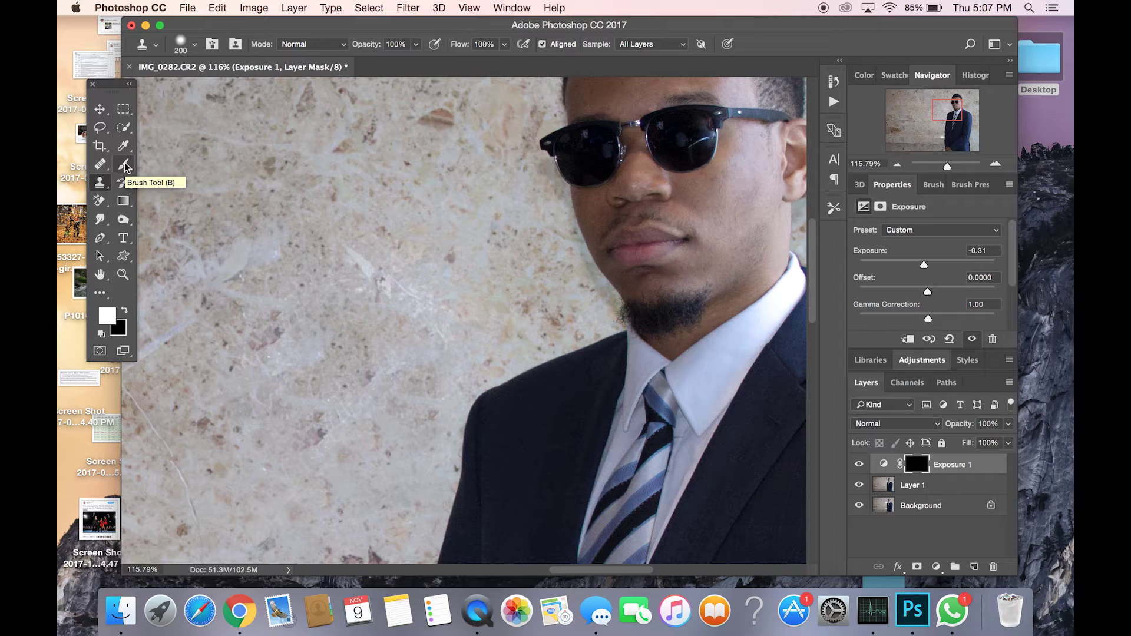
{"action": "left_click", "coordinate": [124, 166]}
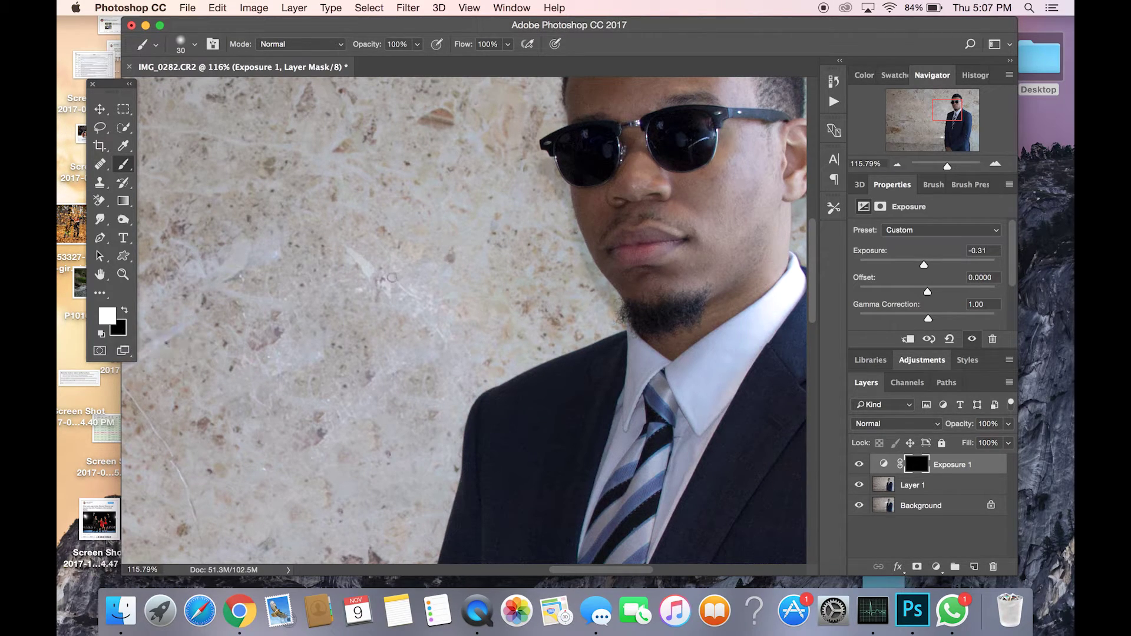
{"action": "key", "text": "bracketright"}
{"action": "key", "text": "bracketright"}
{"action": "key", "text": "bracketright"}
{"action": "key", "text": "bracketright"}
{"action": "key", "text": "bracketright"}
{"action": "key", "text": "bracketright"}
{"action": "left_click_drag", "start_coordinate": [357, 261], "coordinate": [336, 357]}
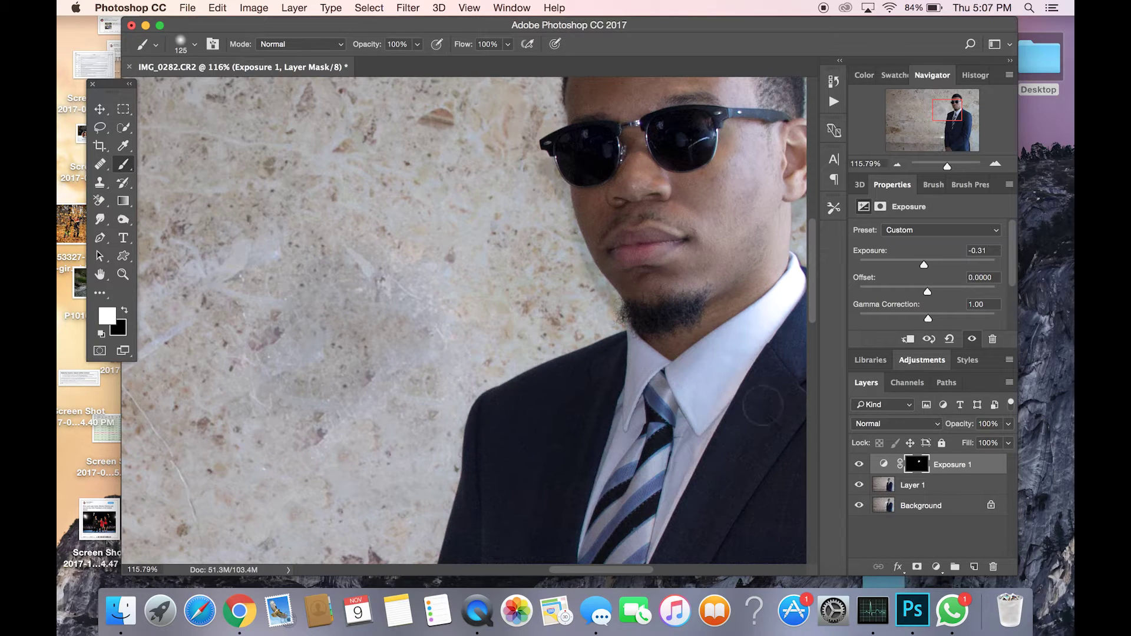
Step: Lower the Exposure 1 layer opacity to 50%
{"action": "left_click", "coordinate": [1008, 424]}
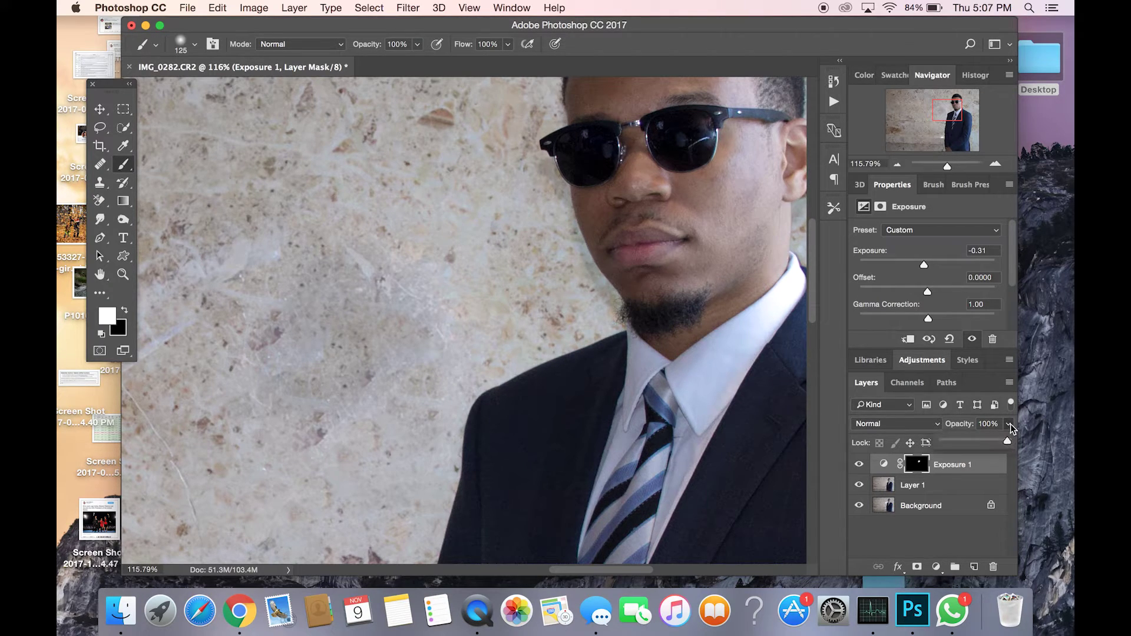
{"action": "left_click_drag", "start_coordinate": [1039, 194], "coordinate": [936, 195]}
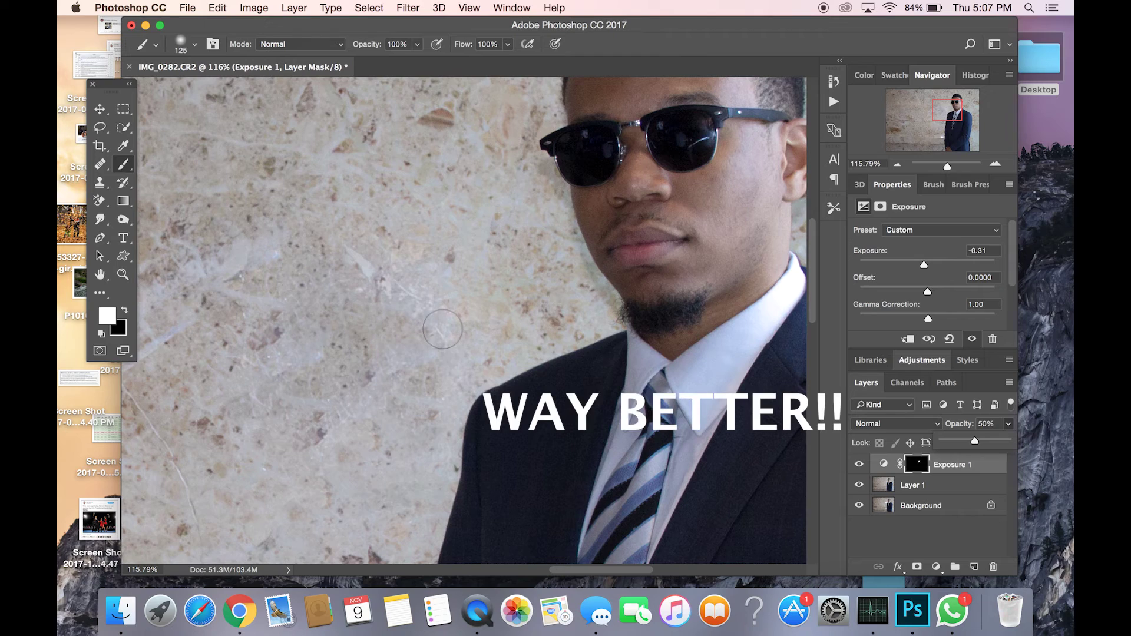
{"action": "scroll", "coordinate": [442, 328], "scroll_direction": "down", "scroll_amount": 15}
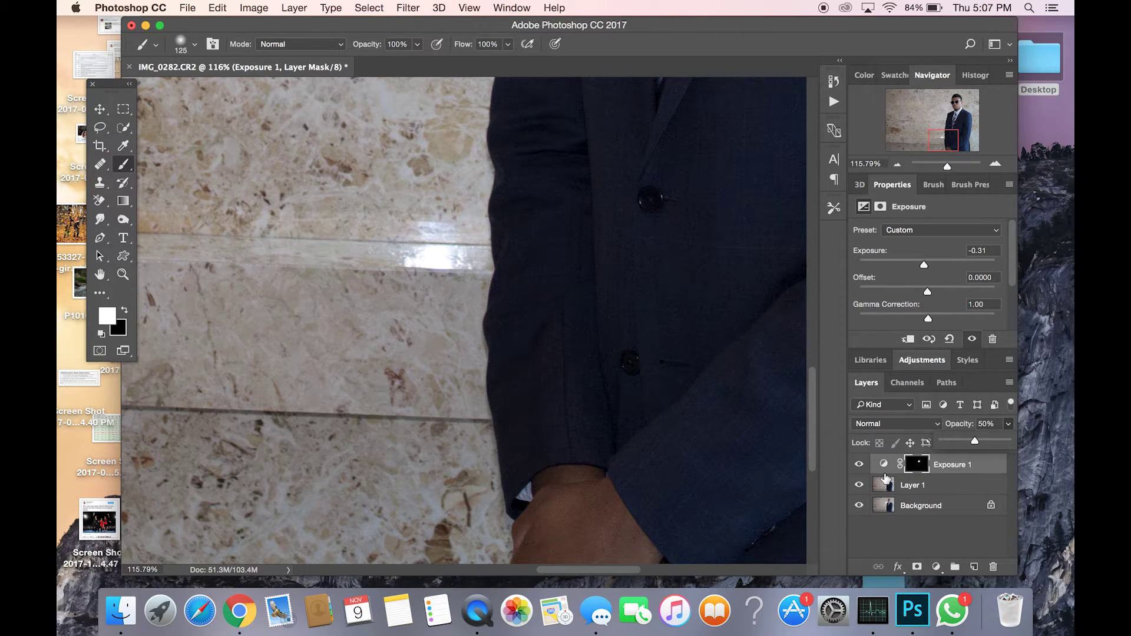
Step: Duplicate Layer 1 into a new layer named Layer 1 copy for retouching
{"action": "left_click", "coordinate": [931, 489]}
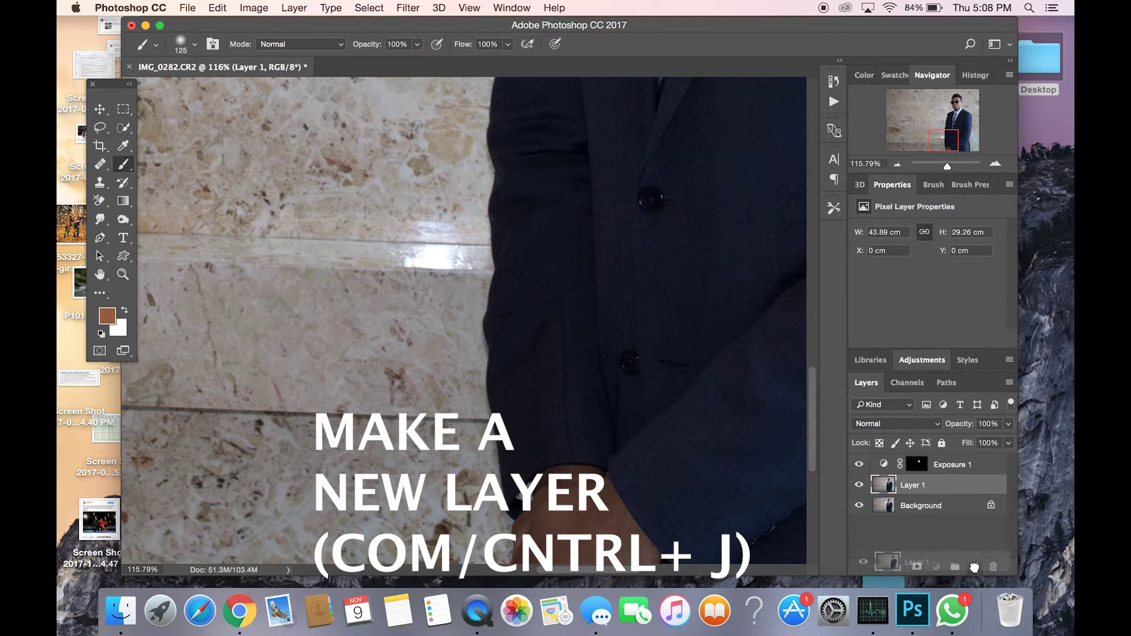
{"action": "left_click_drag", "start_coordinate": [967, 486], "coordinate": [973, 566]}
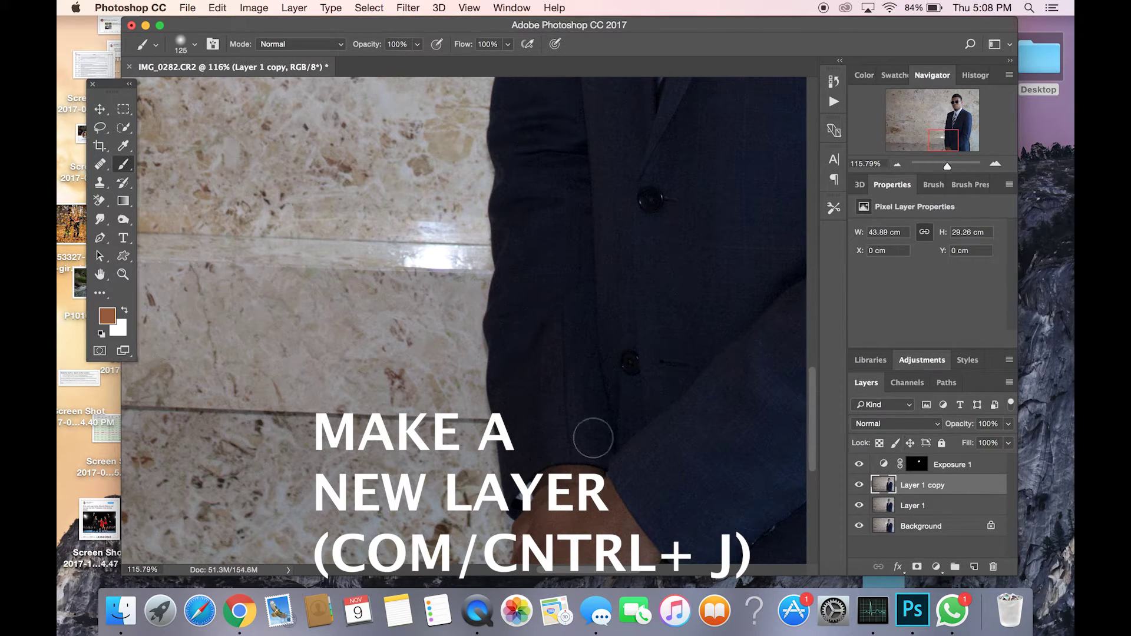
{"action": "scroll", "coordinate": [389, 279], "scroll_direction": "up", "scroll_amount": 2}
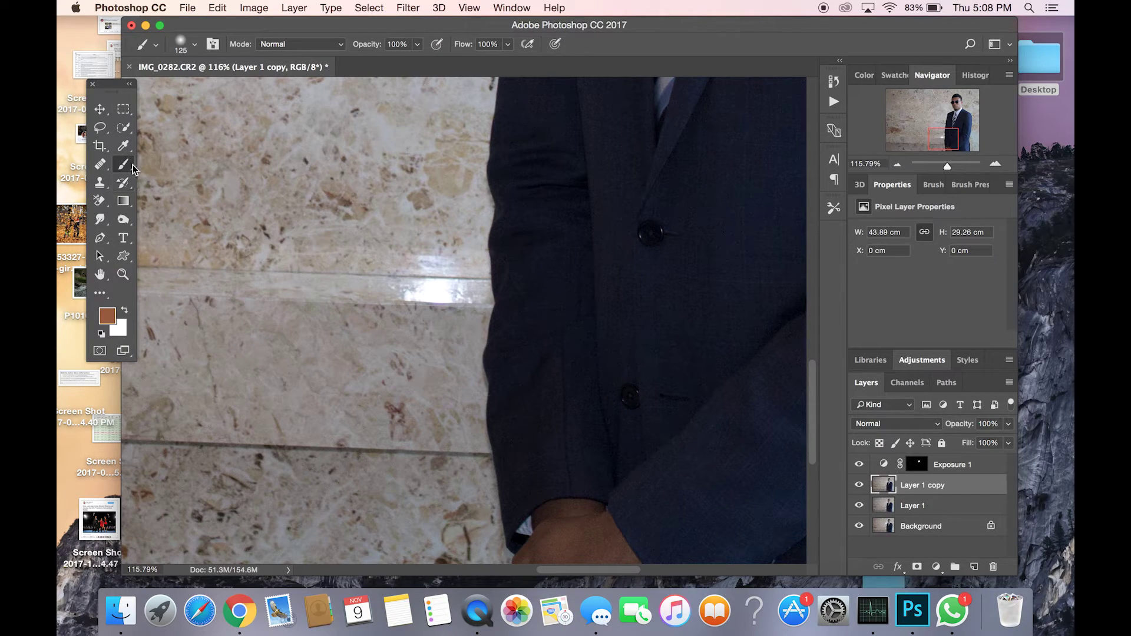
Step: Switch to the Clone Stamp tool and check its brush size and hardness
{"action": "left_click", "coordinate": [99, 183]}
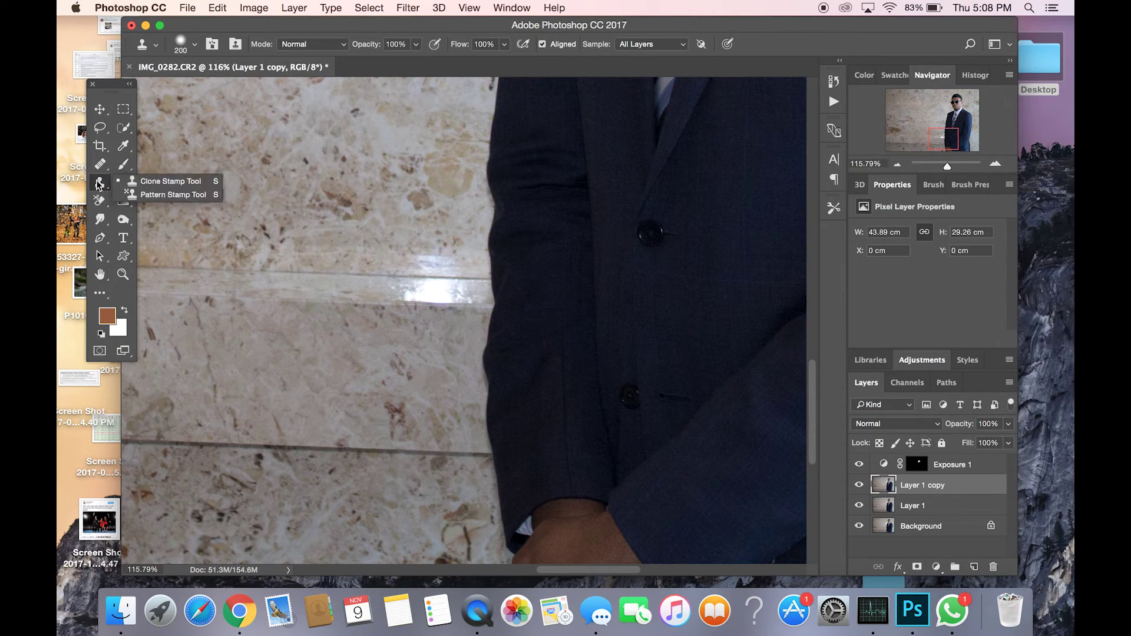
{"action": "left_click", "coordinate": [194, 46]}
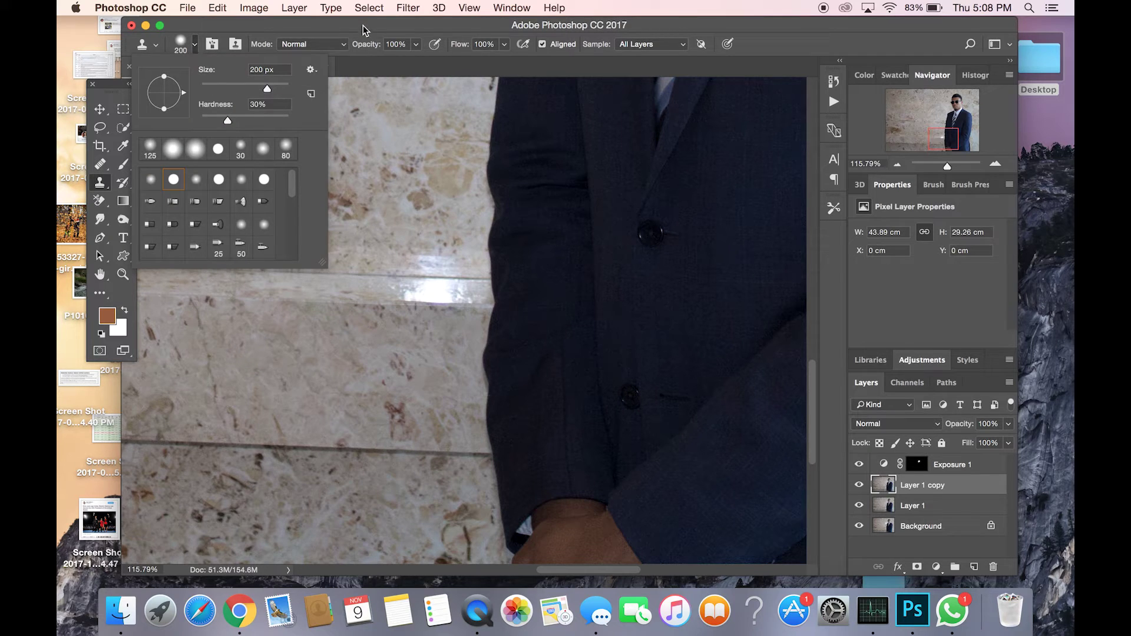
{"action": "left_click", "coordinate": [369, 50]}
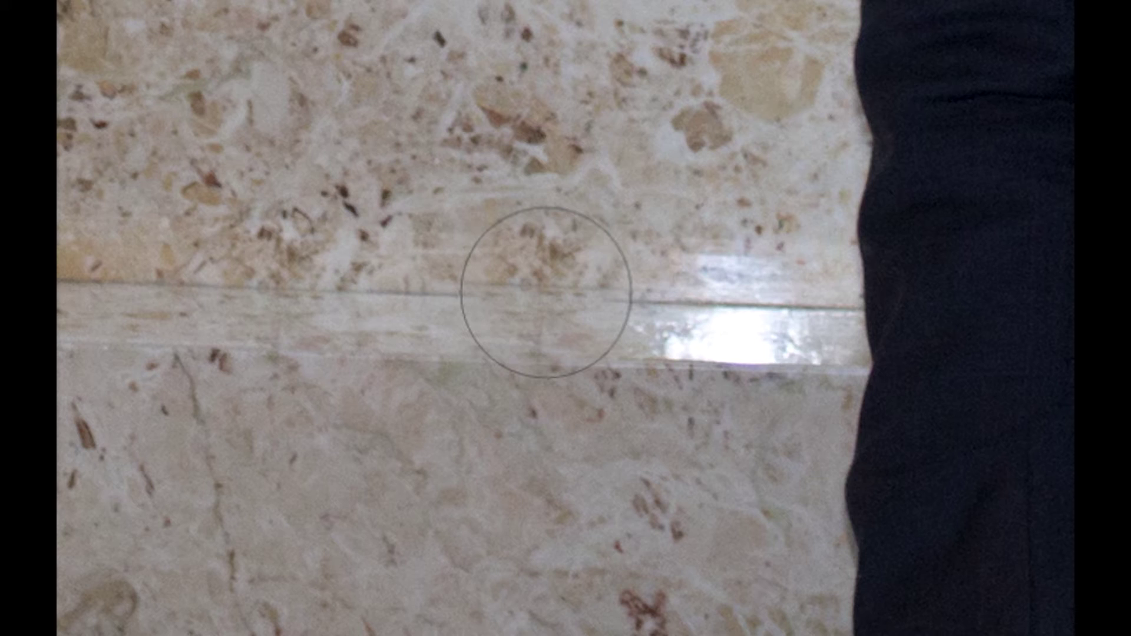
Step: Clone glare-free marble over the glare on the strip, using a smaller brush
{"action": "left_click", "coordinate": [546, 292], "text": "alt"}
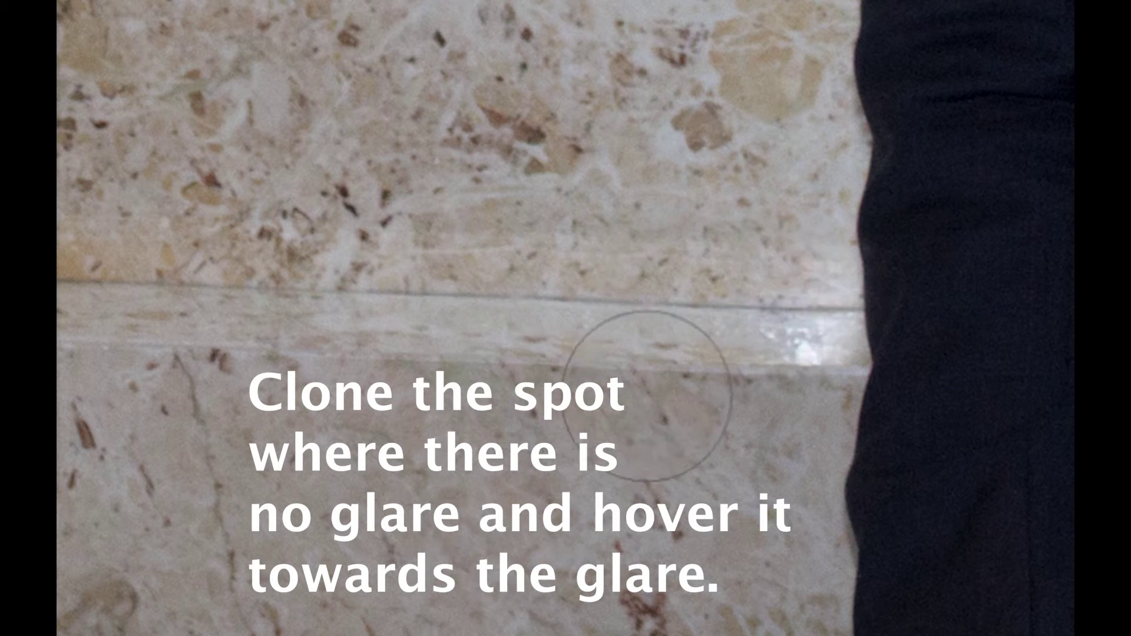
{"action": "key", "text": "bracketleft"}
{"action": "key", "text": "bracketleft"}
{"action": "key", "text": "bracketleft"}
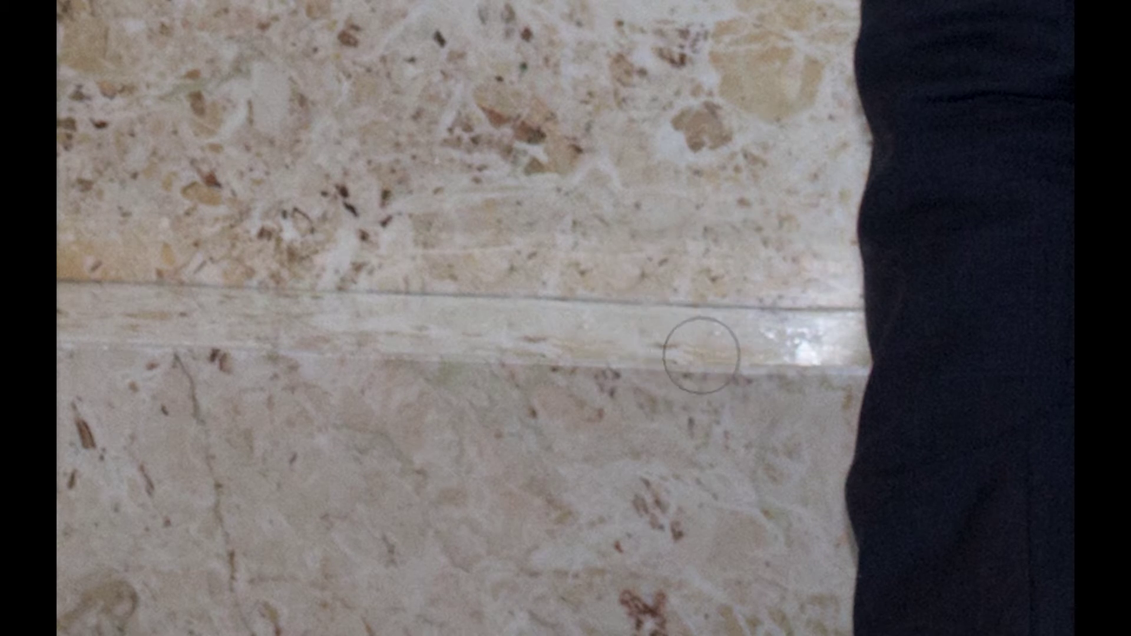
{"action": "key", "text": "alt"}
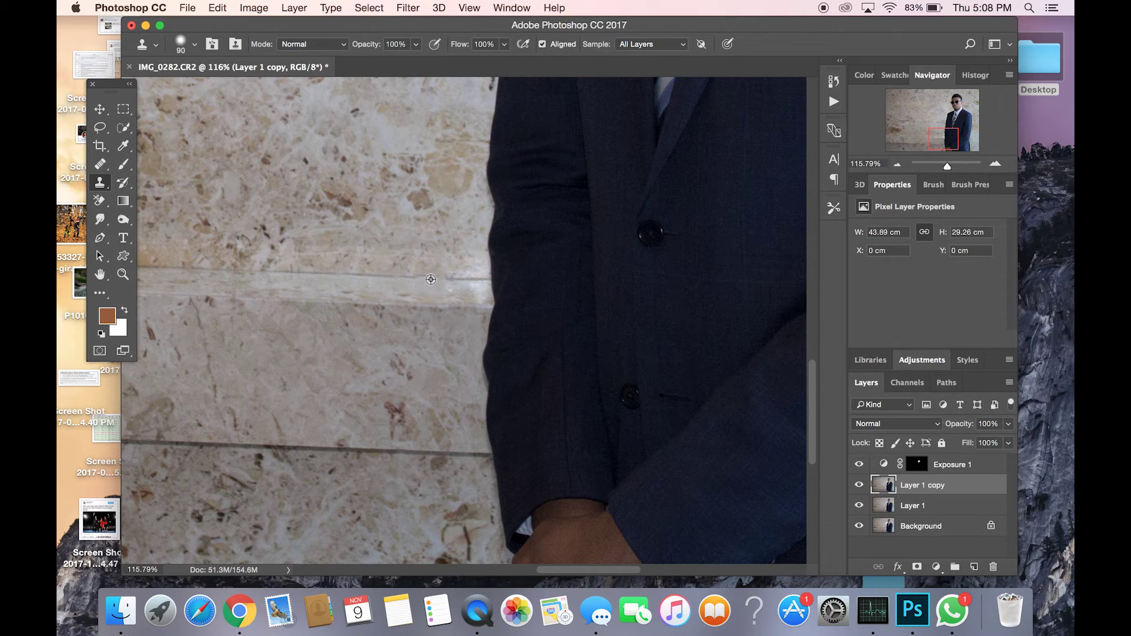
{"action": "key", "text": "alt"}
{"action": "scroll", "coordinate": [382, 327], "scroll_direction": "down", "scroll_amount": 2}
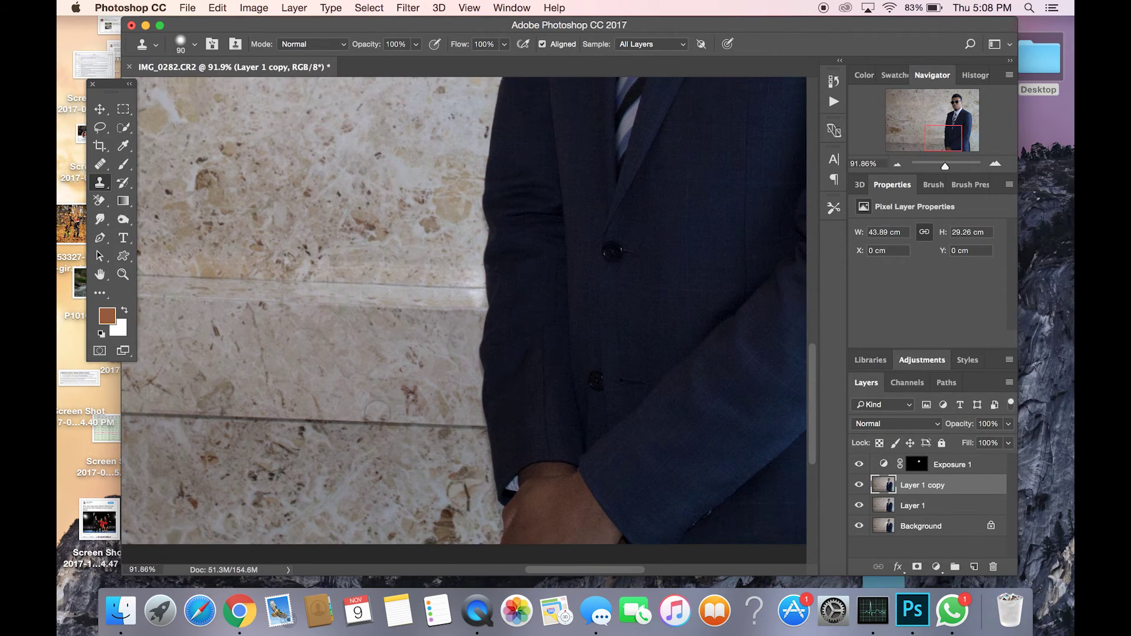
{"action": "scroll", "coordinate": [382, 327], "scroll_direction": "down", "scroll_amount": 3}
{"action": "scroll", "coordinate": [400, 271], "scroll_direction": "down", "scroll_amount": 4}
{"action": "scroll", "coordinate": [418, 222], "scroll_direction": "down", "scroll_amount": 4}
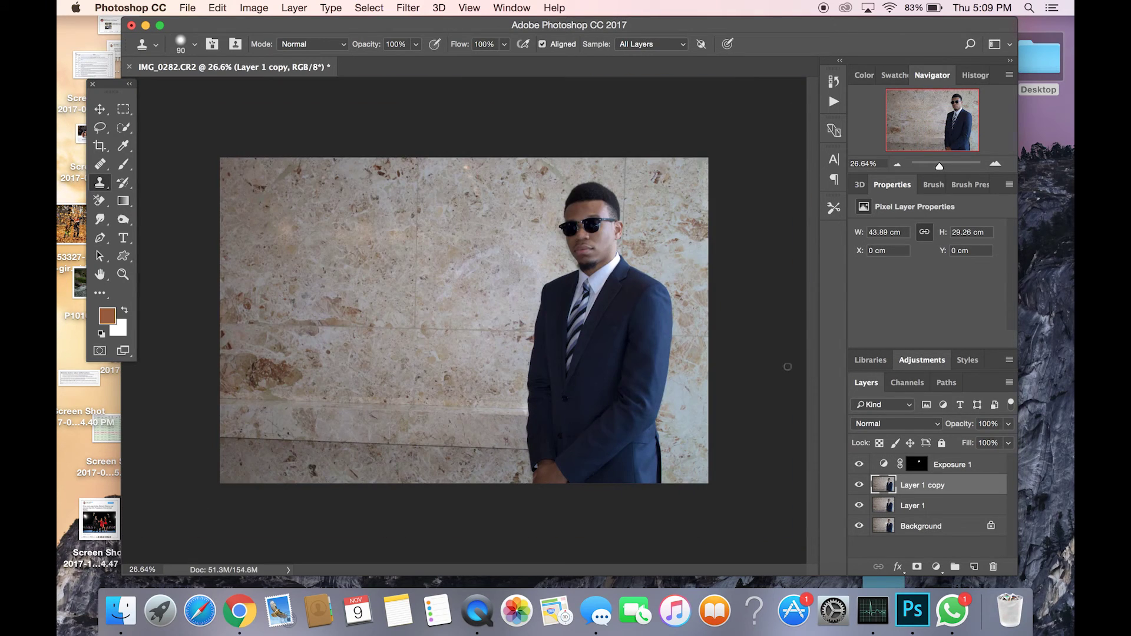
{"action": "left_click", "coordinate": [859, 464]}
{"action": "left_click", "coordinate": [859, 484]}
{"action": "left_click", "coordinate": [858, 506]}
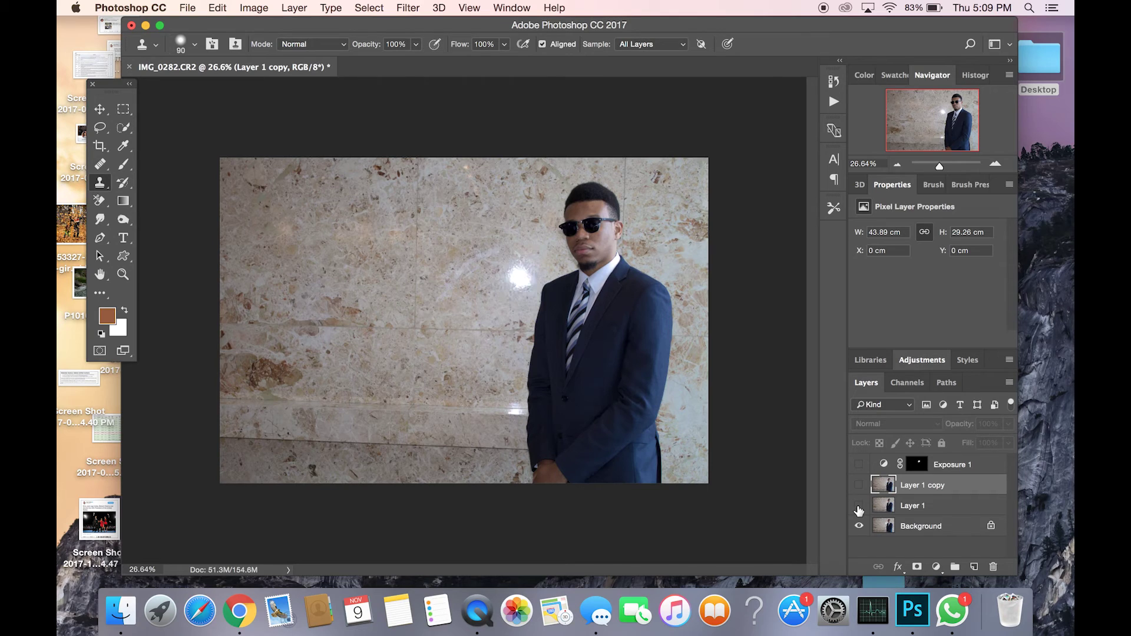
{"action": "left_click", "coordinate": [859, 485]}
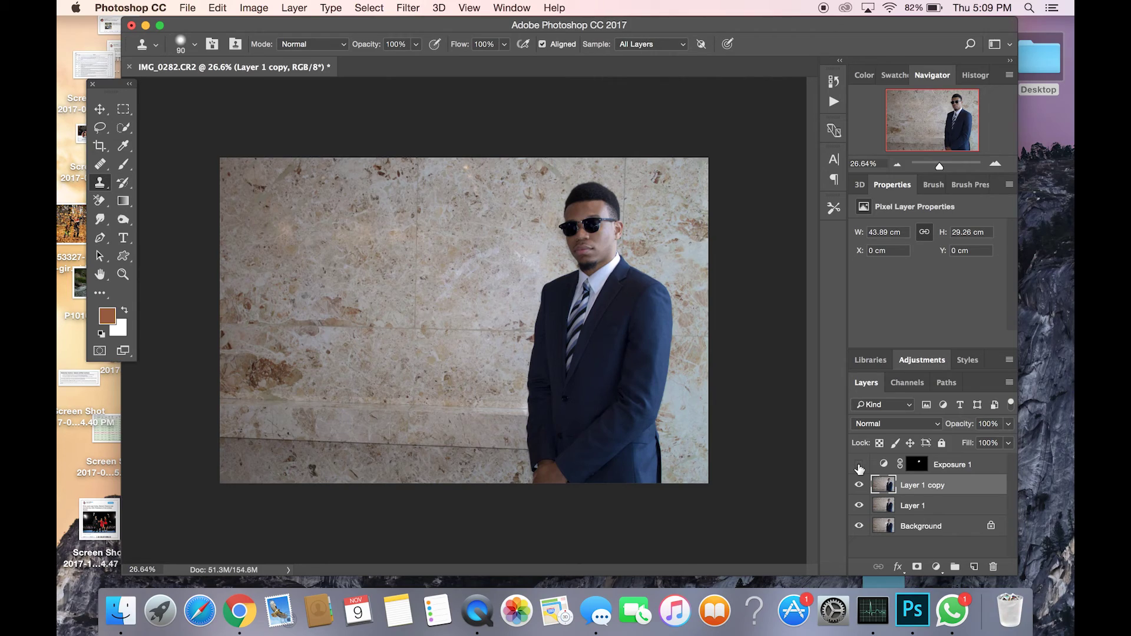
{"action": "left_click", "coordinate": [858, 464]}
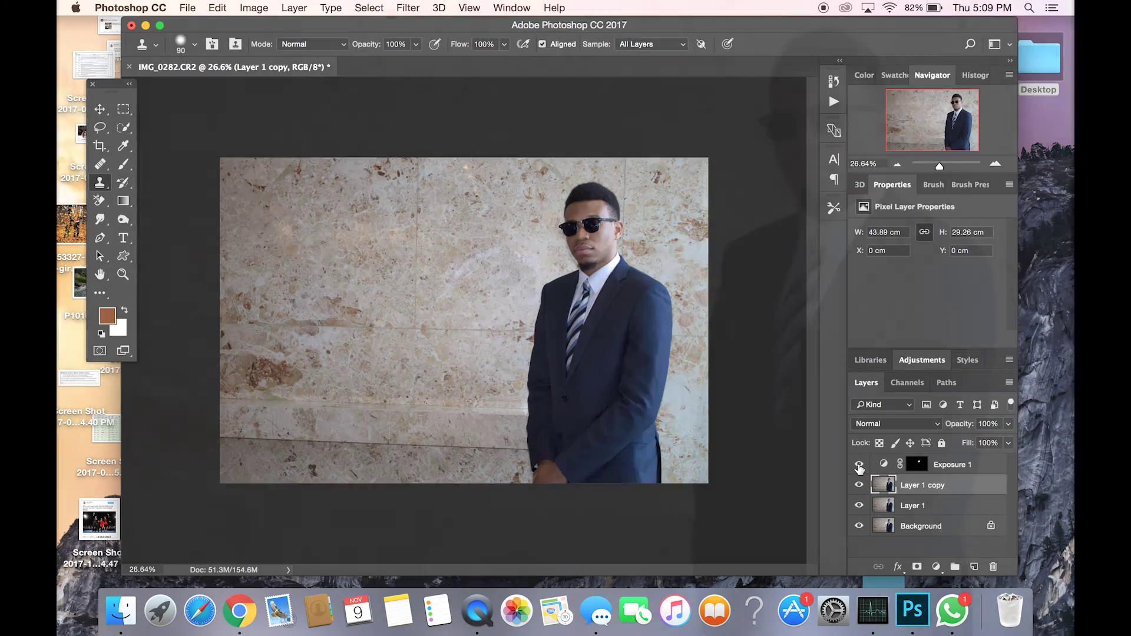